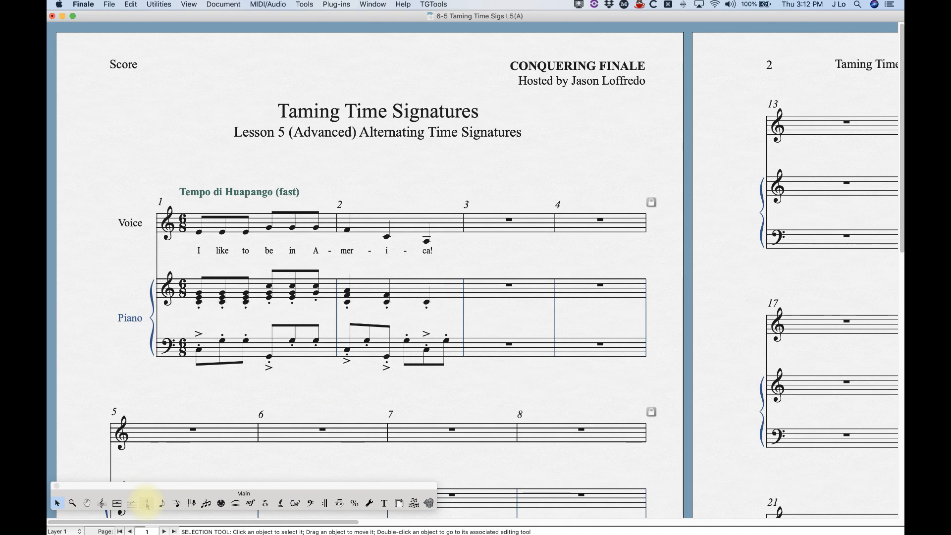
# - Enable a different time signature for display on measure 1 with the Time Signature tool
pyautogui.click(147, 504)
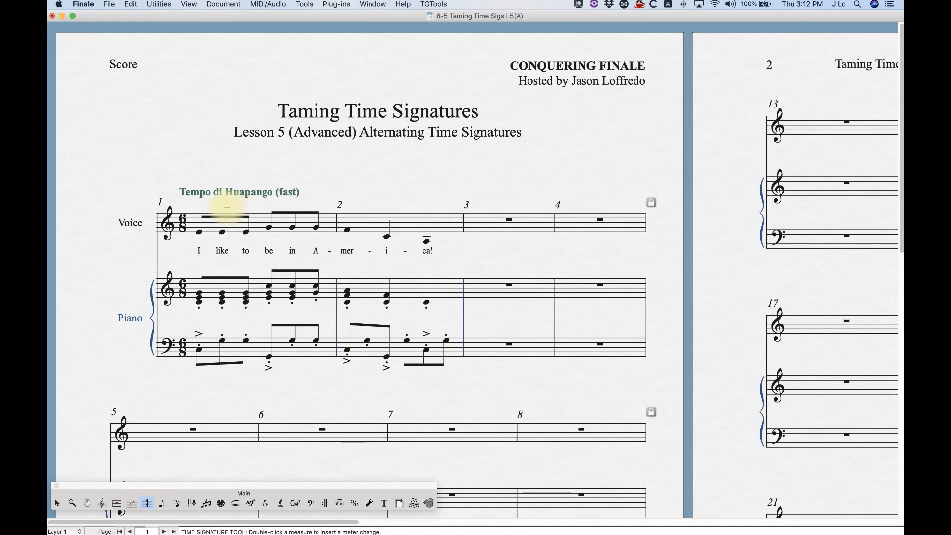
pyautogui.doubleClick(259, 224)
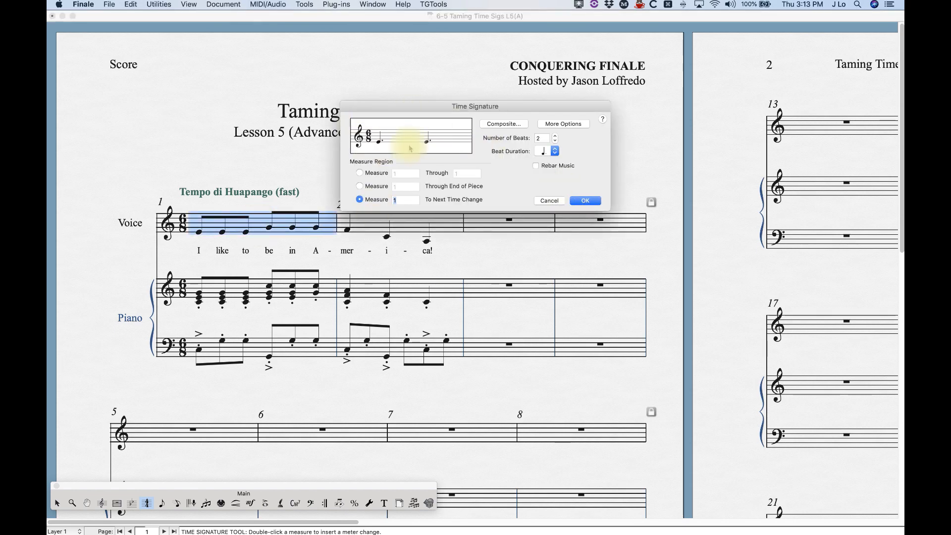
pyautogui.click(568, 125)
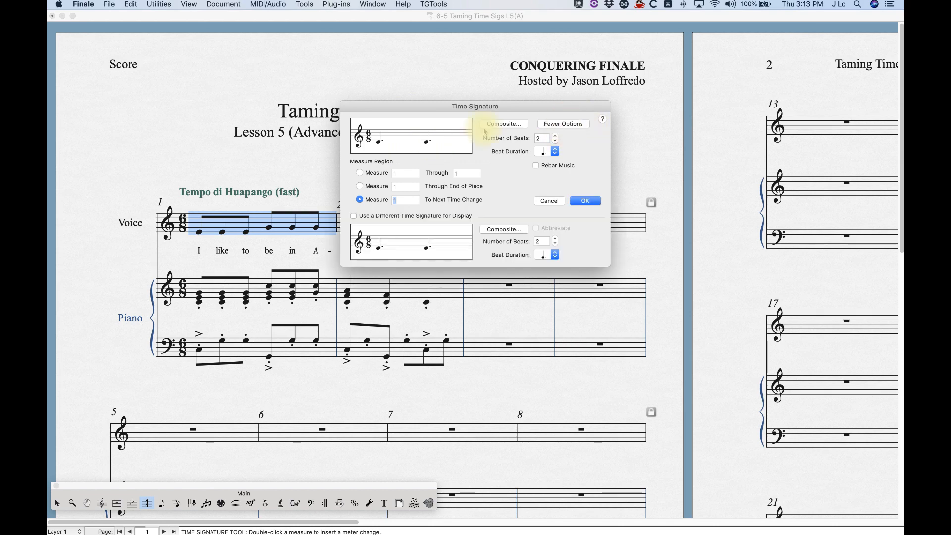
pyautogui.click(354, 216)
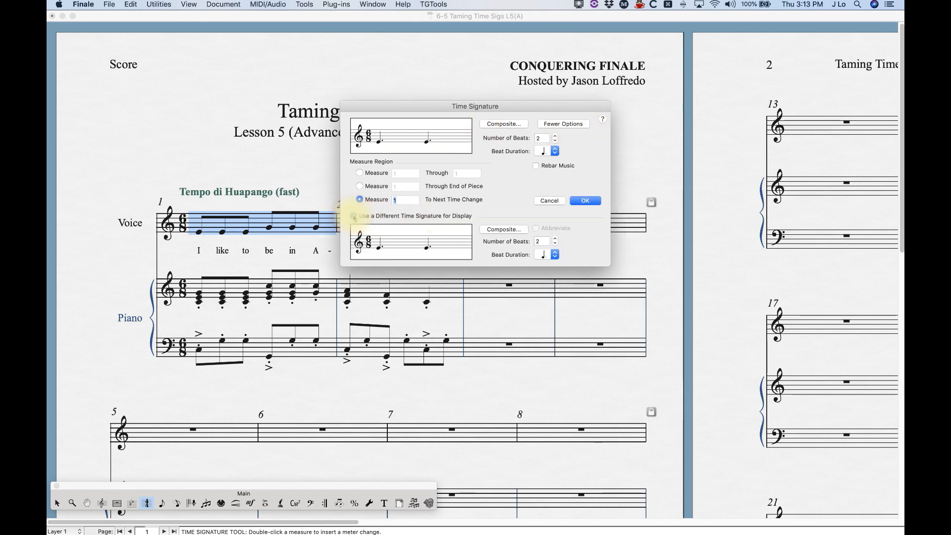
# - Define measure 1's composite display signature with beat groups 6 and 3 over beat durations 8 and 4, and apply it
pyautogui.click(500, 231)
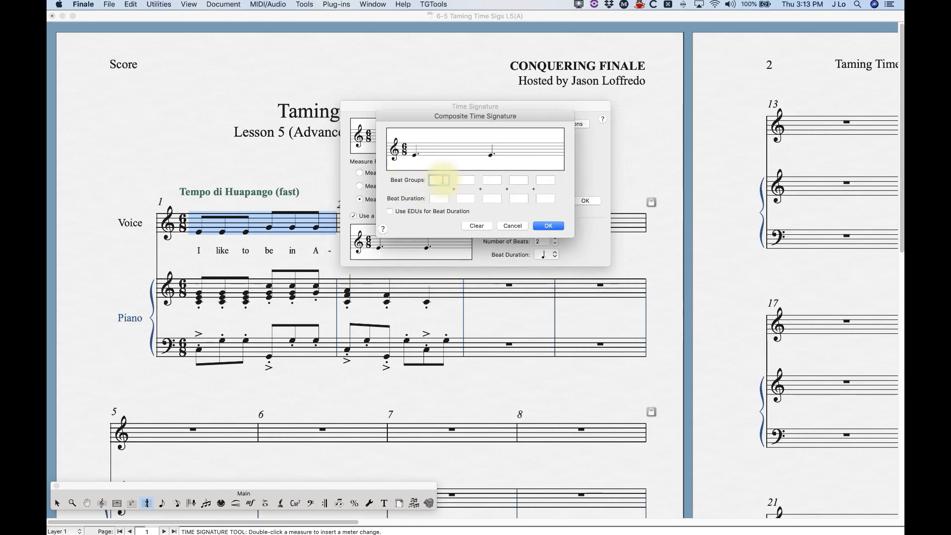
pyautogui.write('6')
pyautogui.click(439, 198)
pyautogui.write('8')
pyautogui.click(464, 180)
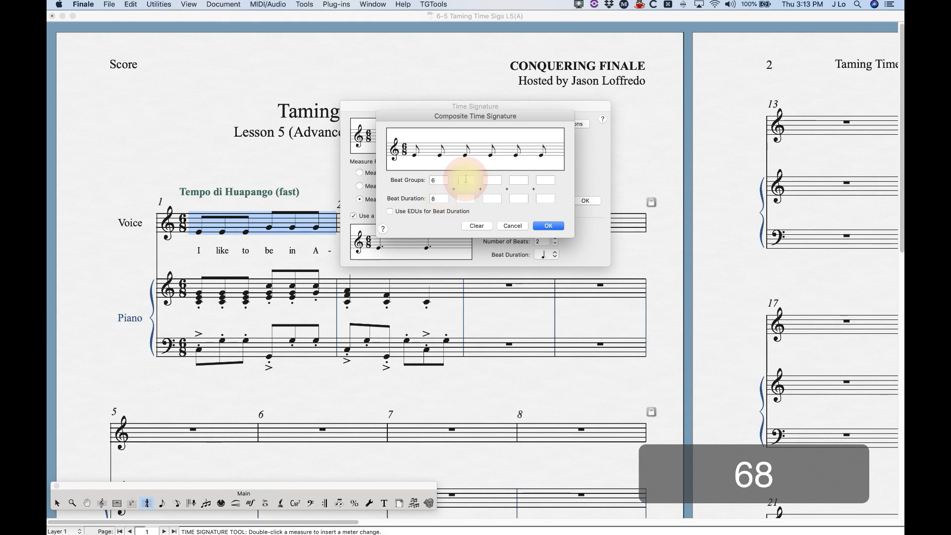
pyautogui.write('3')
pyautogui.click(465, 198)
pyautogui.write('4')
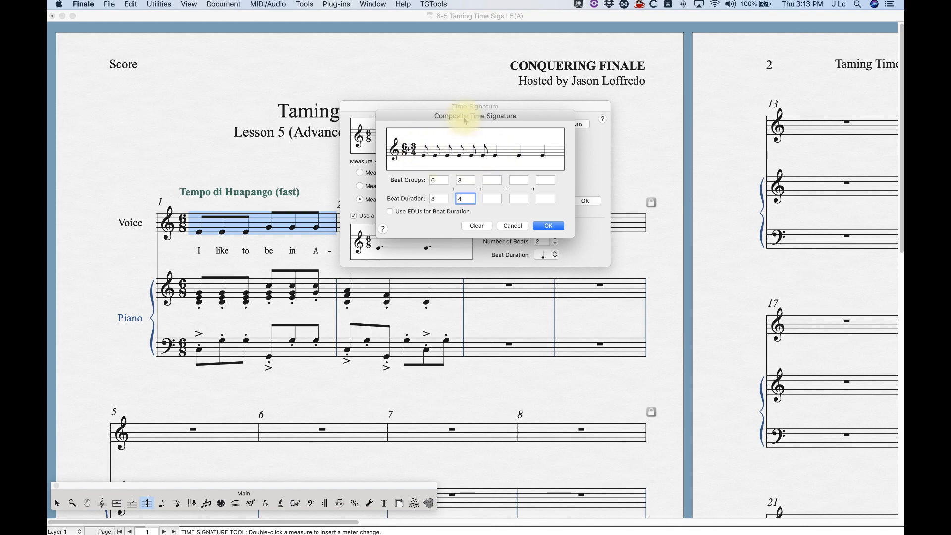
pyautogui.click(545, 228)
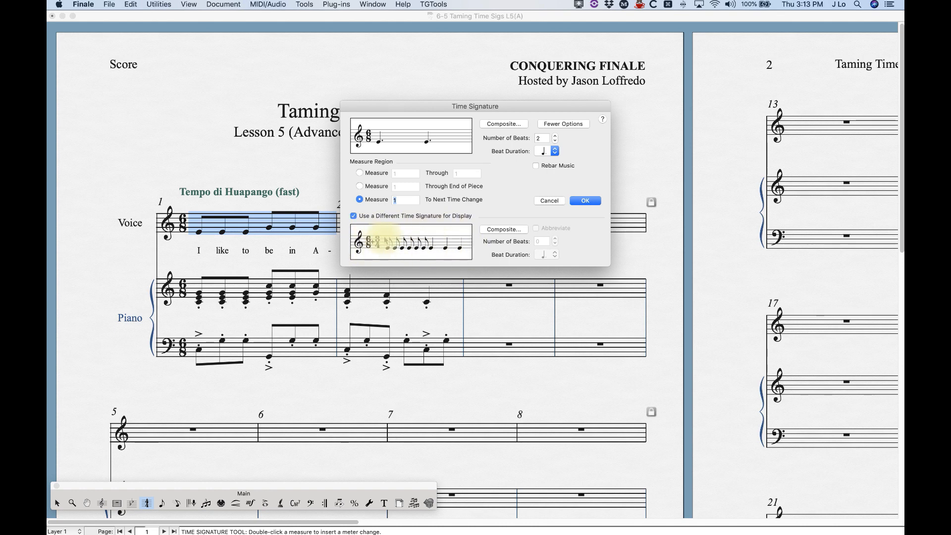
pyautogui.click(585, 201)
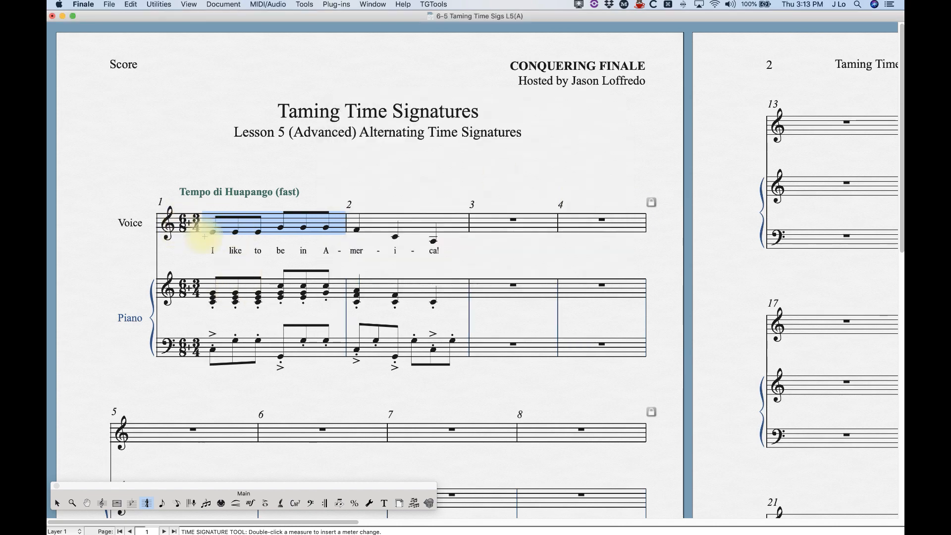
# - Set the time signature from measure 2 to the next time change to 3 beats of a quarter note
pyautogui.click(385, 224)
pyautogui.doubleClick(385, 224)
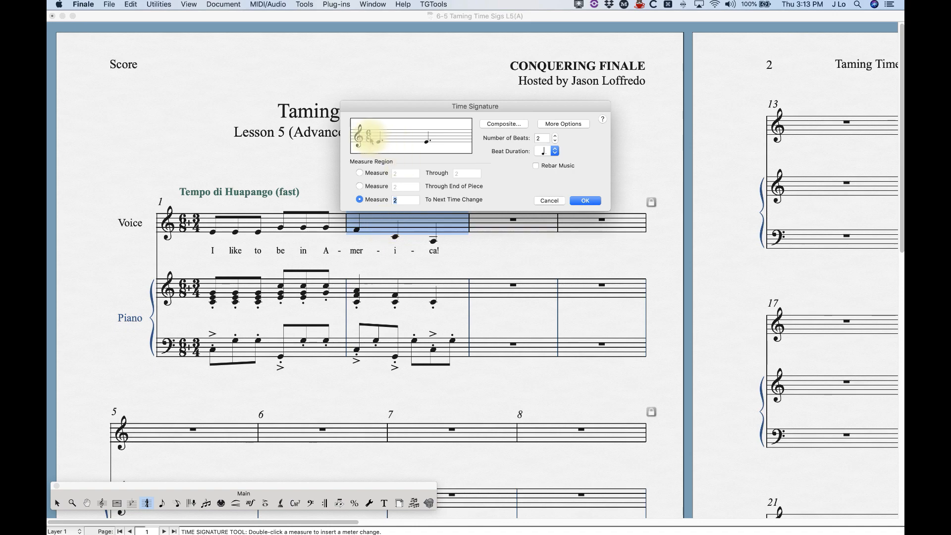
pyautogui.click(555, 136)
pyautogui.click(554, 151)
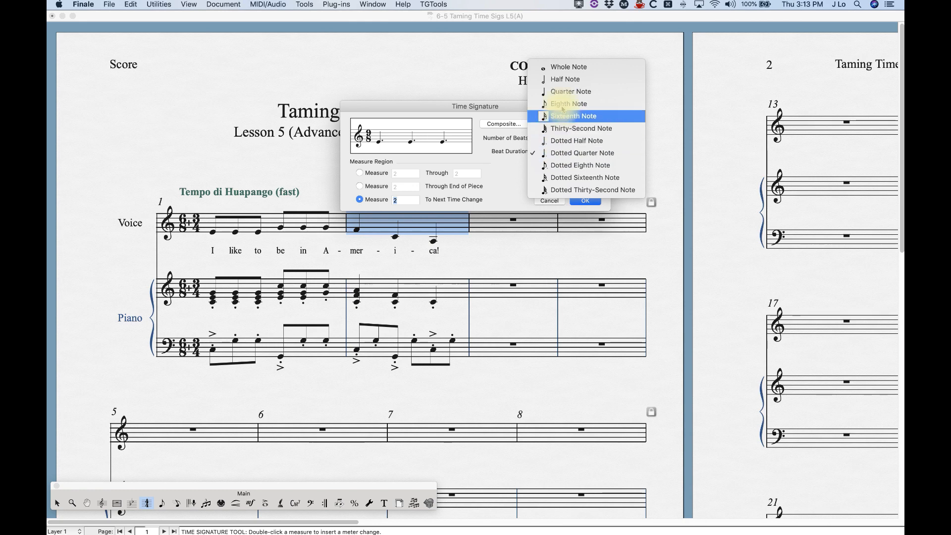
pyautogui.click(567, 91)
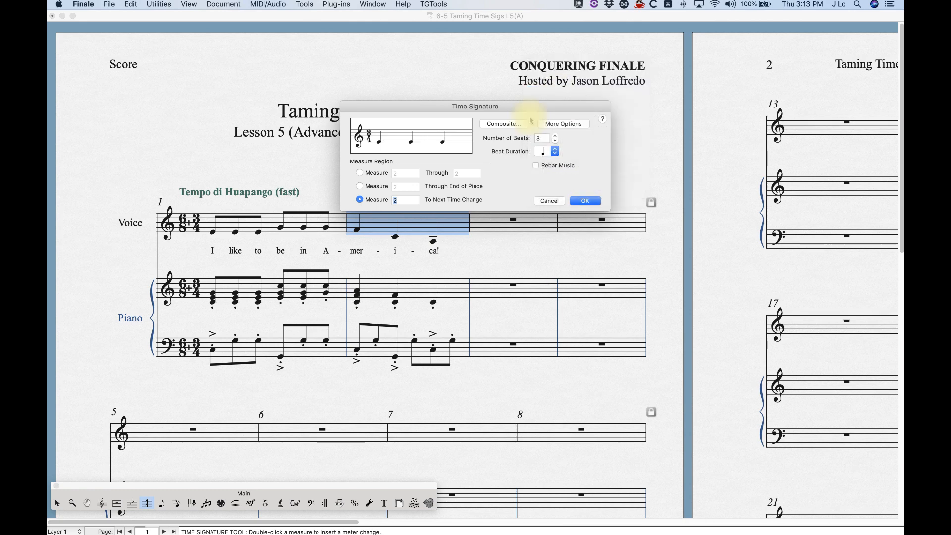
pyautogui.click(560, 125)
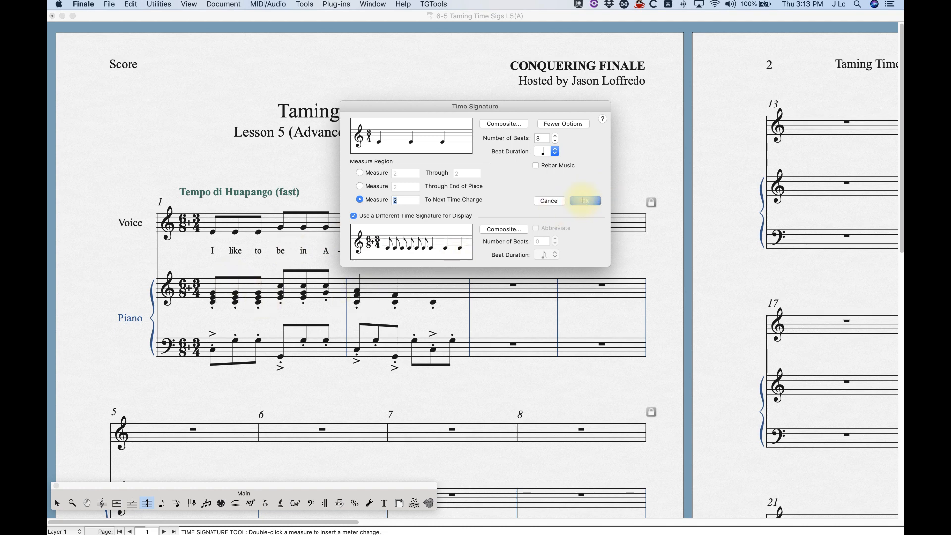
pyautogui.click(585, 200)
pyautogui.doubleClick(414, 227)
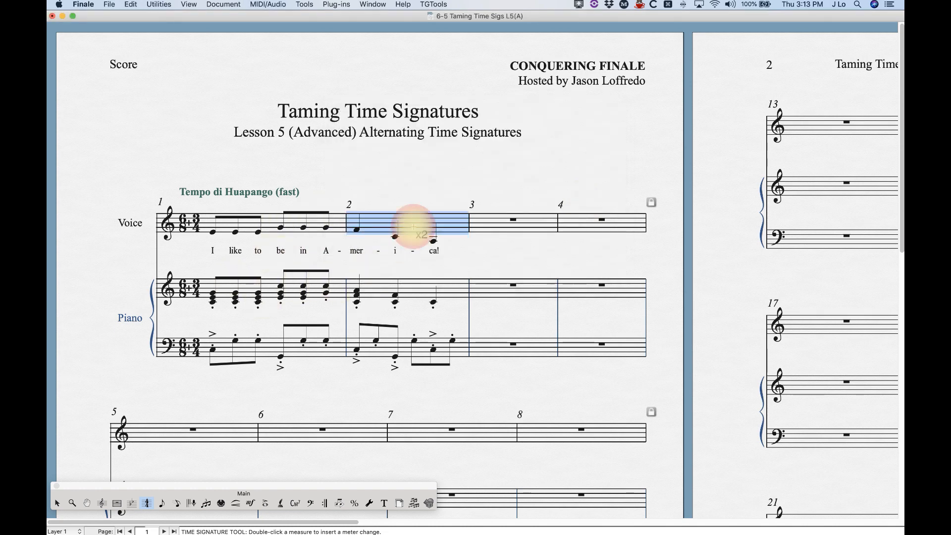
pyautogui.click(579, 201)
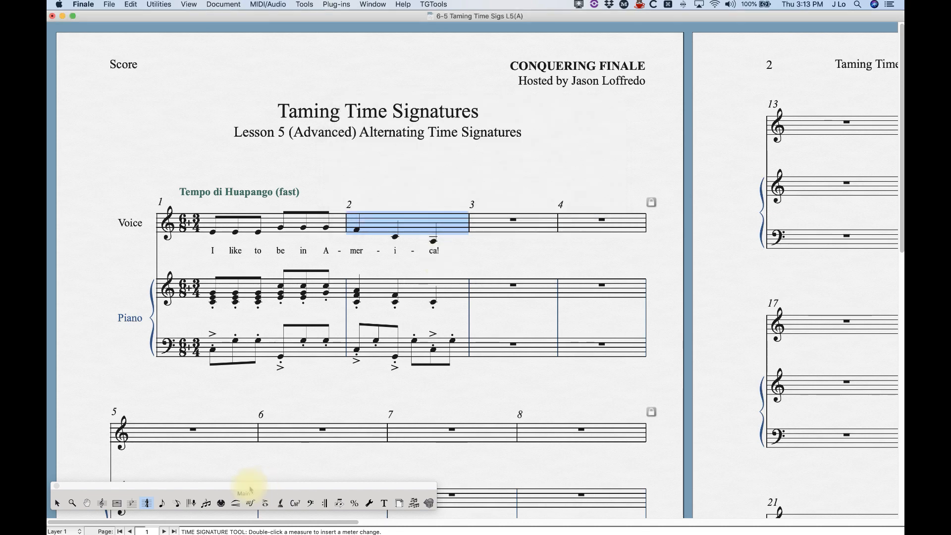
# - Delete all notes from measure 2 of the piano's bass staff with the Speedy Entry tool
pyautogui.click(176, 504)
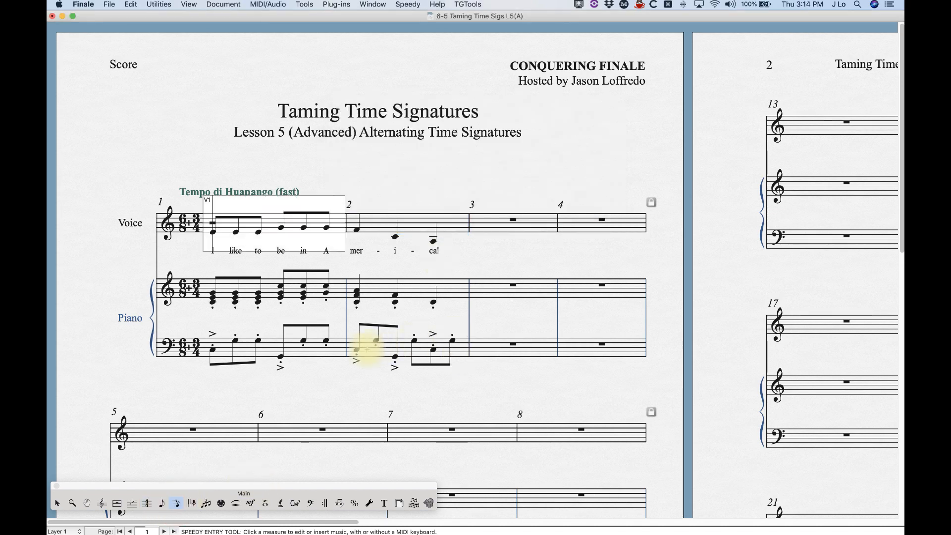
pyautogui.click(363, 352)
pyautogui.click(477, 318)
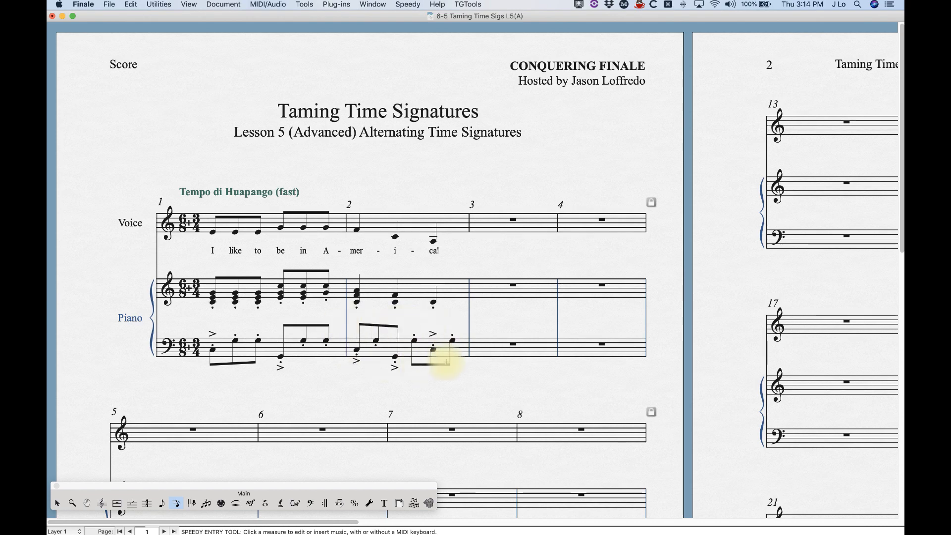
pyautogui.click(356, 349)
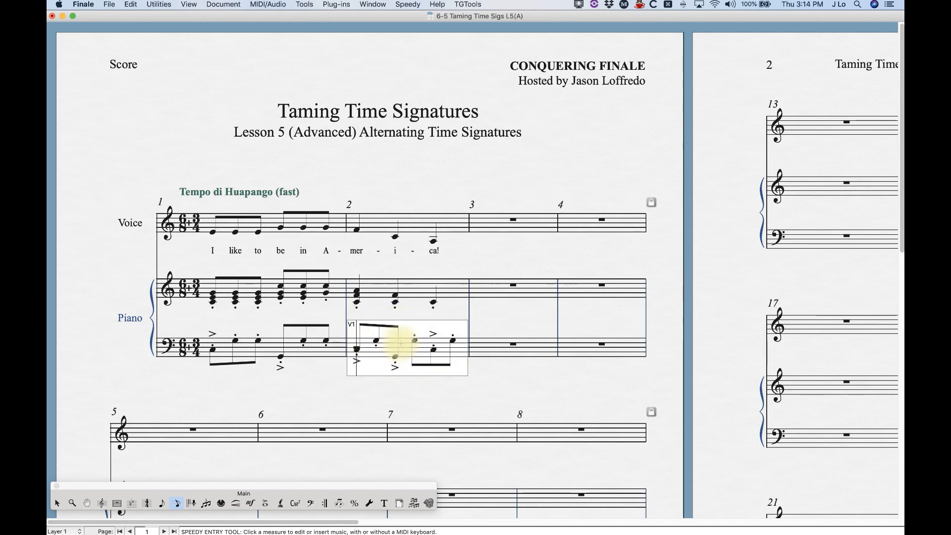
pyautogui.press('BackSpace')
pyautogui.press('BackSpace')
pyautogui.press('BackSpace')
pyautogui.press('BackSpace')
pyautogui.press('BackSpace')
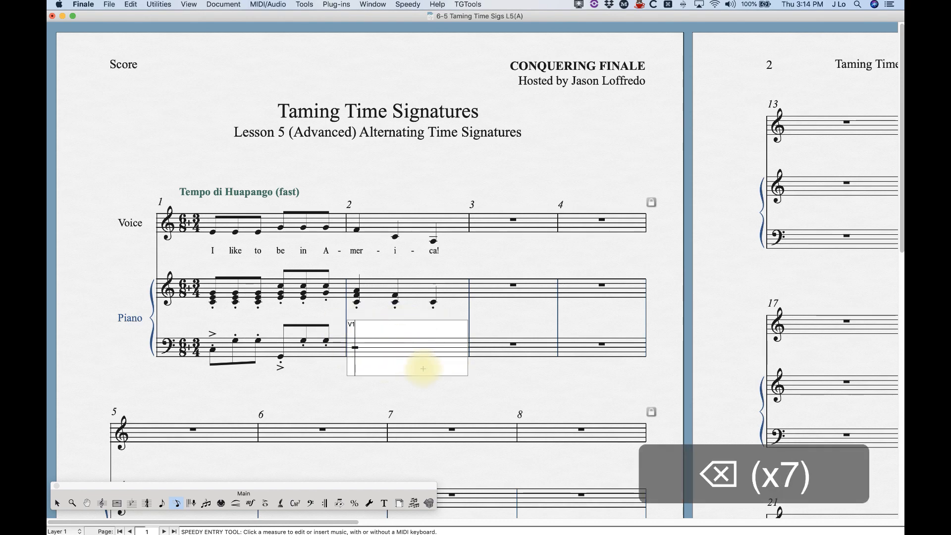
# - Enter six eighth notes, C, G, low G, G, C, G, in measure 2 of the piano's bass staff
pyautogui.press('4')
pyautogui.press('4')
pyautogui.press('4')
pyautogui.press('4')
pyautogui.press('4')
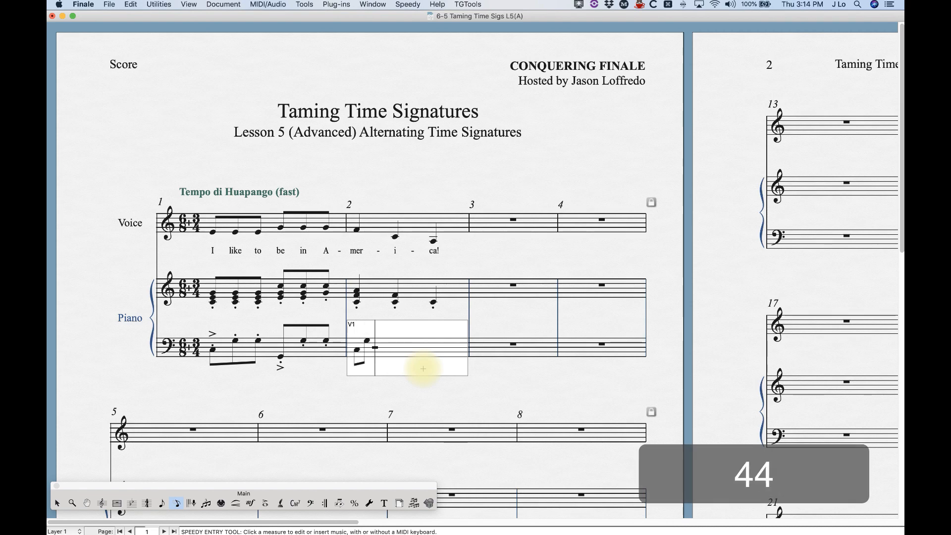
pyautogui.press('4')
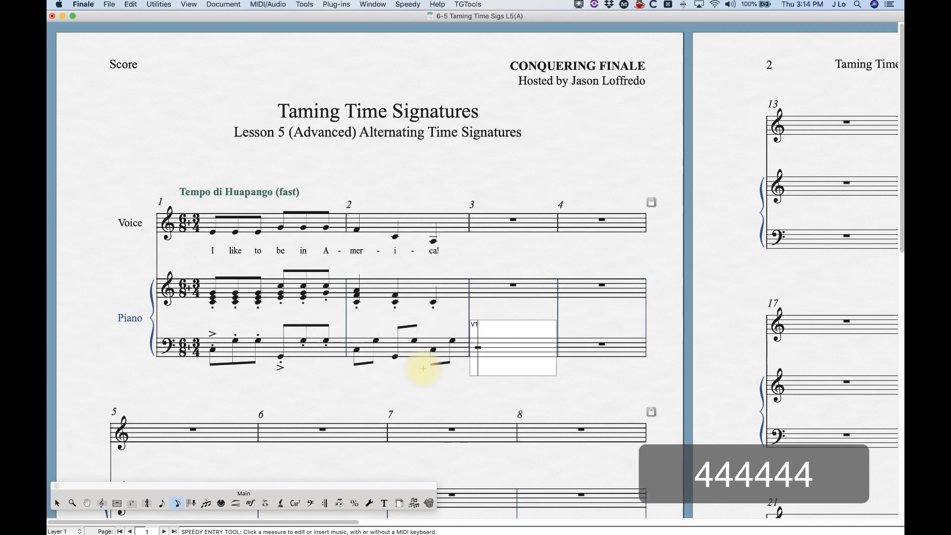
pyautogui.click(490, 313)
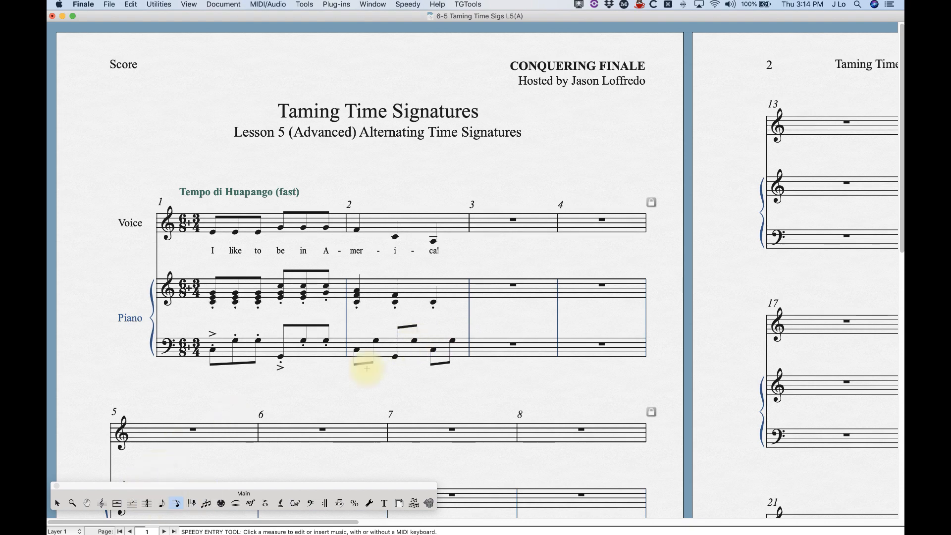
# - Join the eighth-note beams in measure 2 of the piano's bass staff into one beam using Speedy Entry
pyautogui.click(419, 343)
pyautogui.press('Right')
pyautogui.press('/')
pyautogui.click(493, 319)
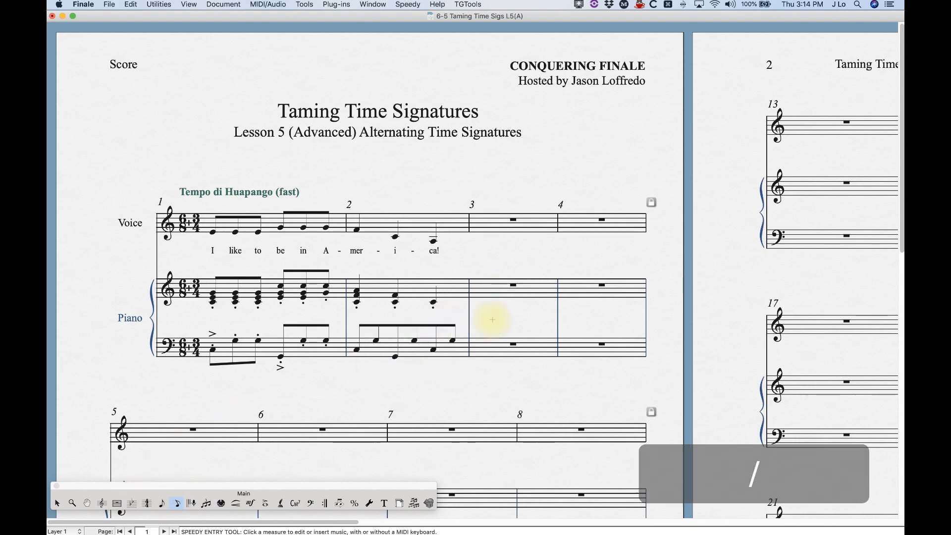
# - Clear the music from measure 2 of the piano's bass staff
pyautogui.press('Escape')
pyautogui.click(421, 345)
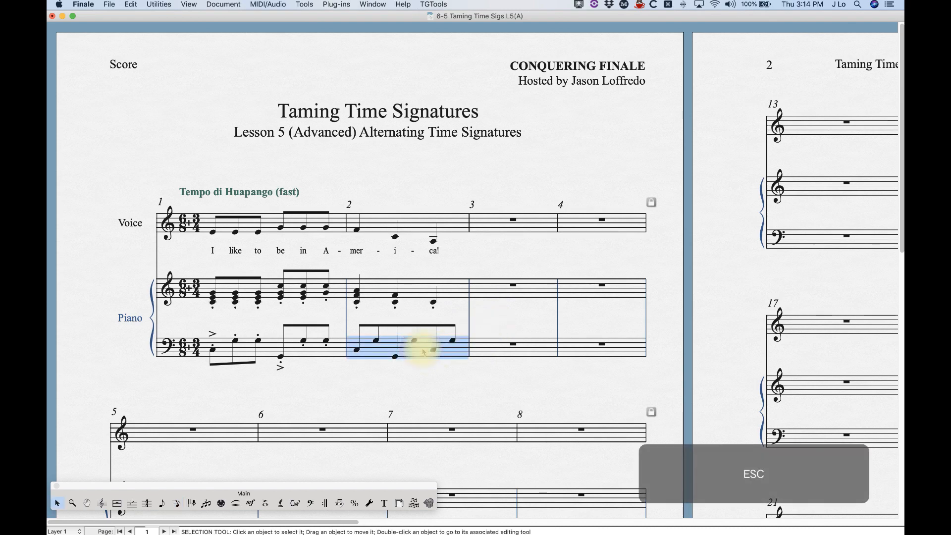
pyautogui.press('BackSpace')
# - Set the time signature from measure 2 to the next time change to 1 beat of a dotted half note
pyautogui.click(146, 504)
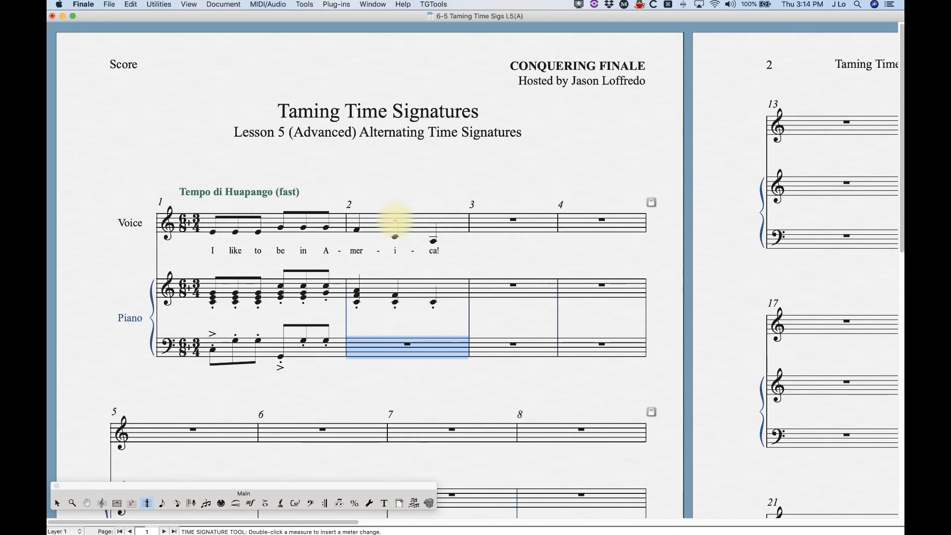
pyautogui.doubleClick(414, 221)
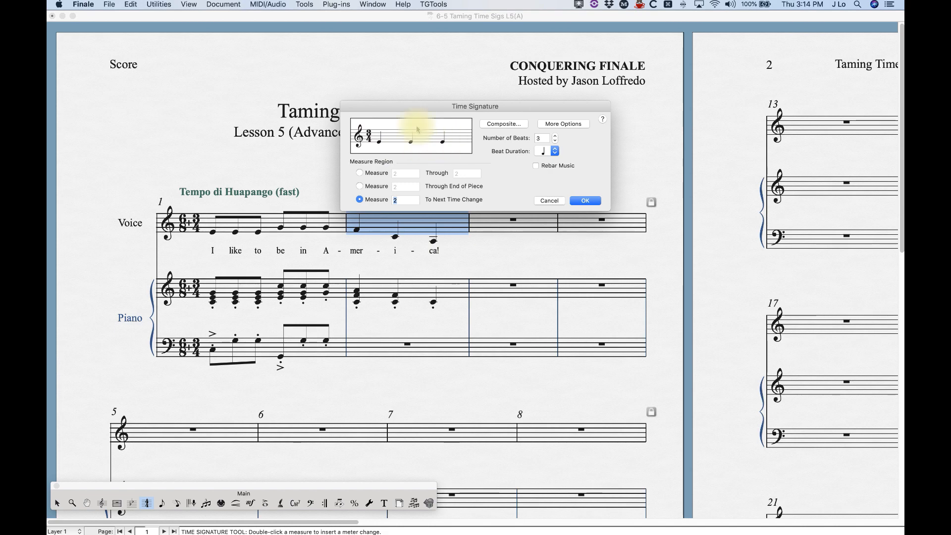
pyautogui.click(555, 150)
pyautogui.click(566, 203)
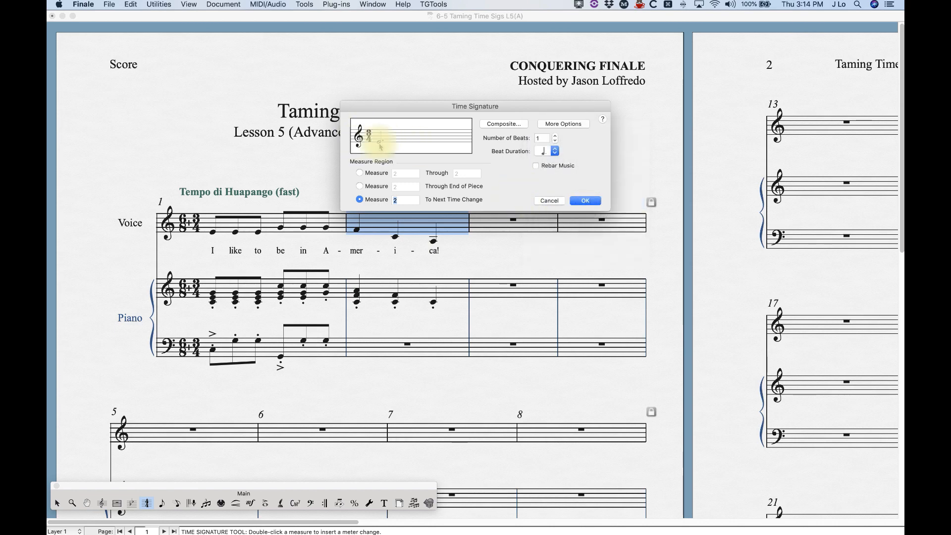
pyautogui.click(562, 125)
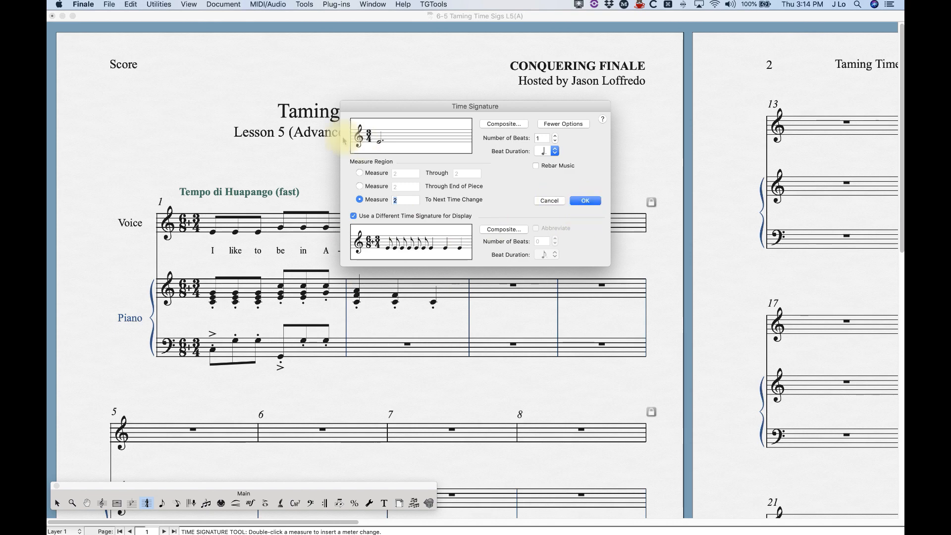
pyautogui.click(585, 200)
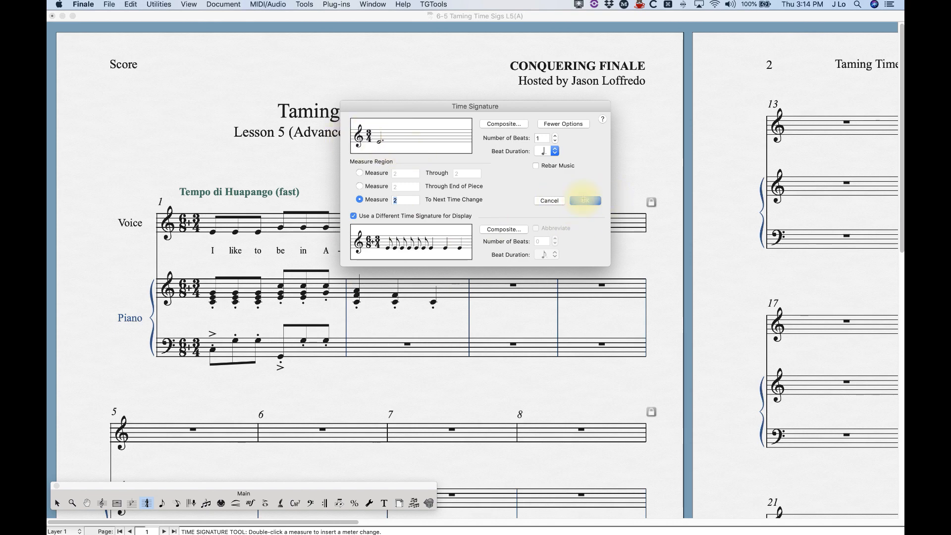
# - Re-enter the six eighth notes C, G, low G, G, C, G in the piano's bass staff, measure 2, with Speedy Entry
pyautogui.click(178, 504)
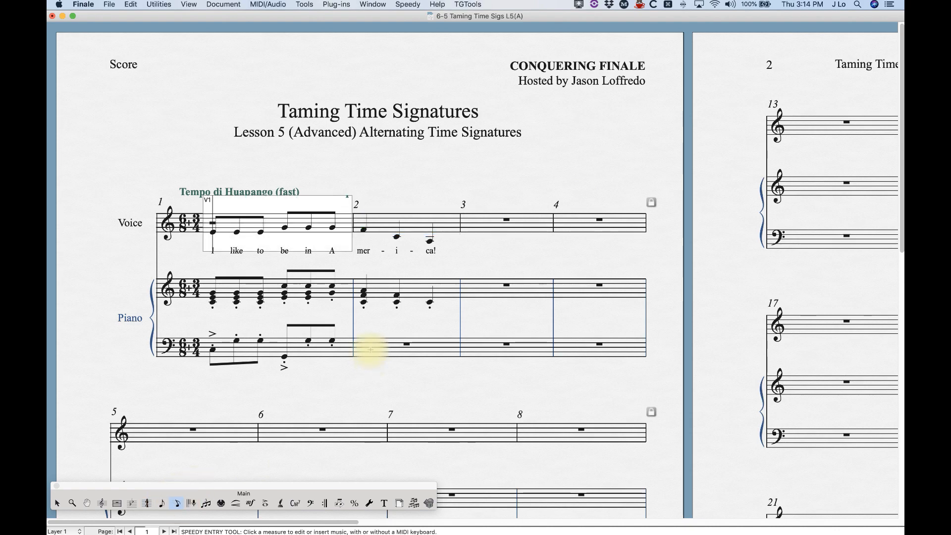
pyautogui.click(369, 349)
pyautogui.press('4')
pyautogui.press('4')
pyautogui.press('4')
pyautogui.press('4')
pyautogui.press('4')
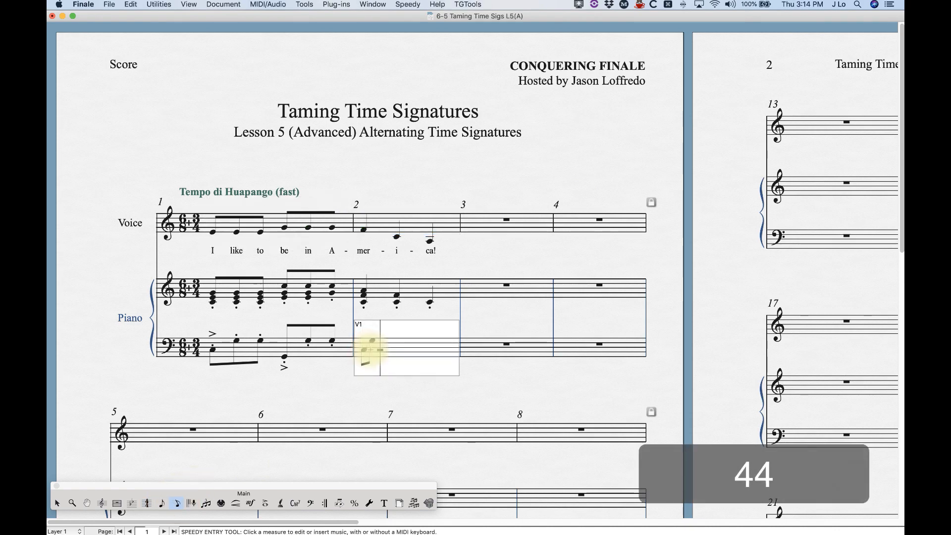
pyautogui.press('4')
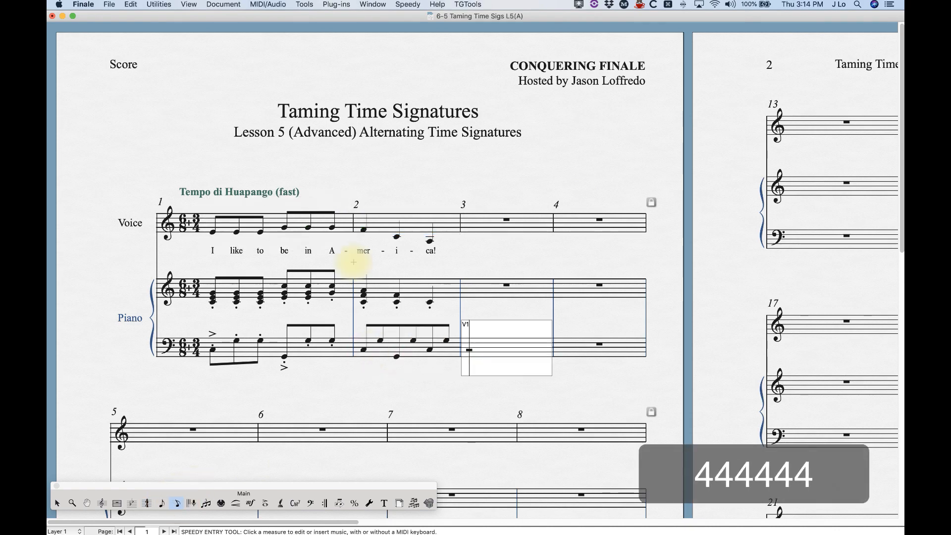
pyautogui.click(282, 174)
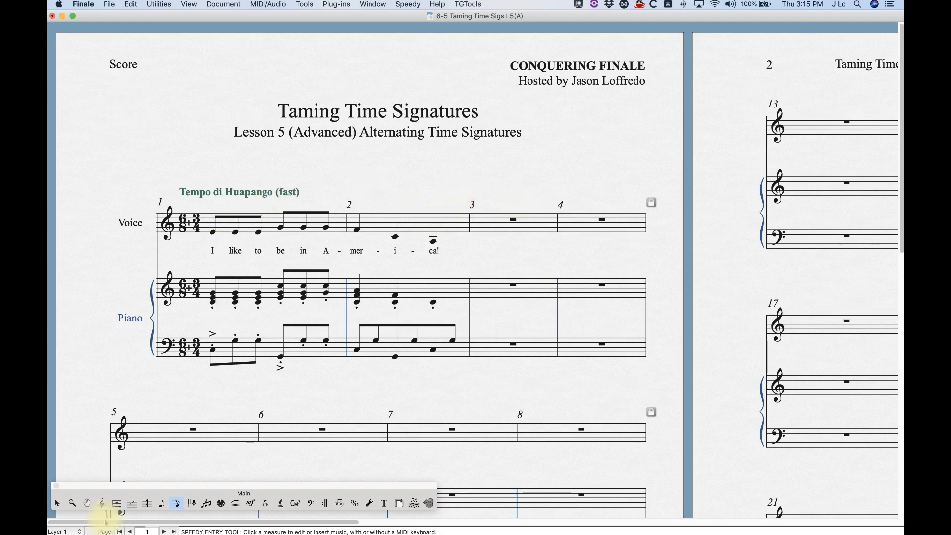
# - Select measures 1–2 in all staves and set the edit filter to include only Time Signatures
pyautogui.click(56, 503)
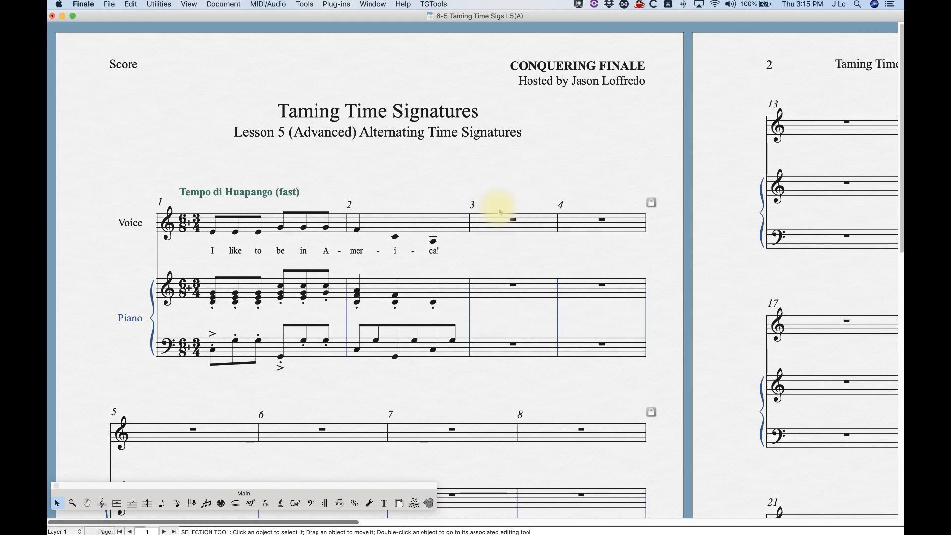
pyautogui.press('super+minus')
pyautogui.press('super+minus')
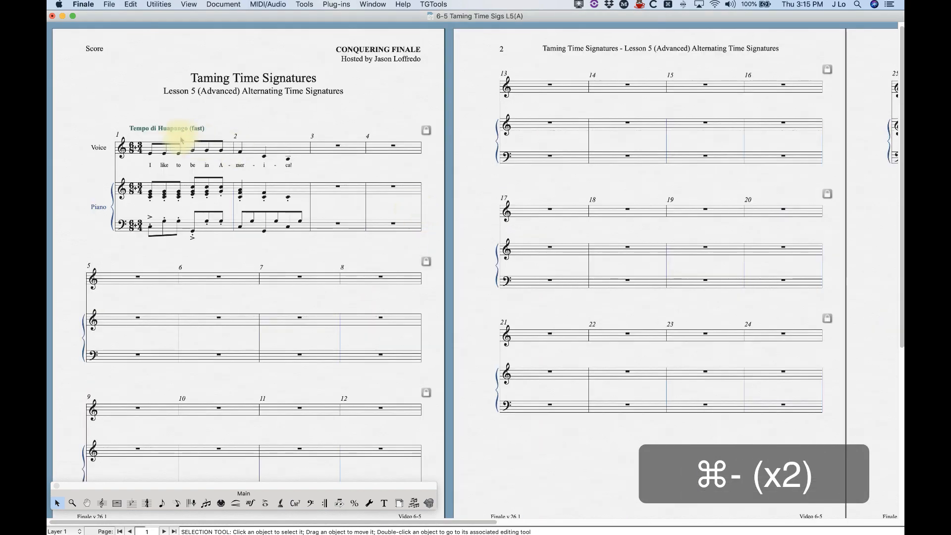
pyautogui.click(193, 143)
pyautogui.keyDown('shift'); pyautogui.click(263, 150); pyautogui.keyUp('shift')
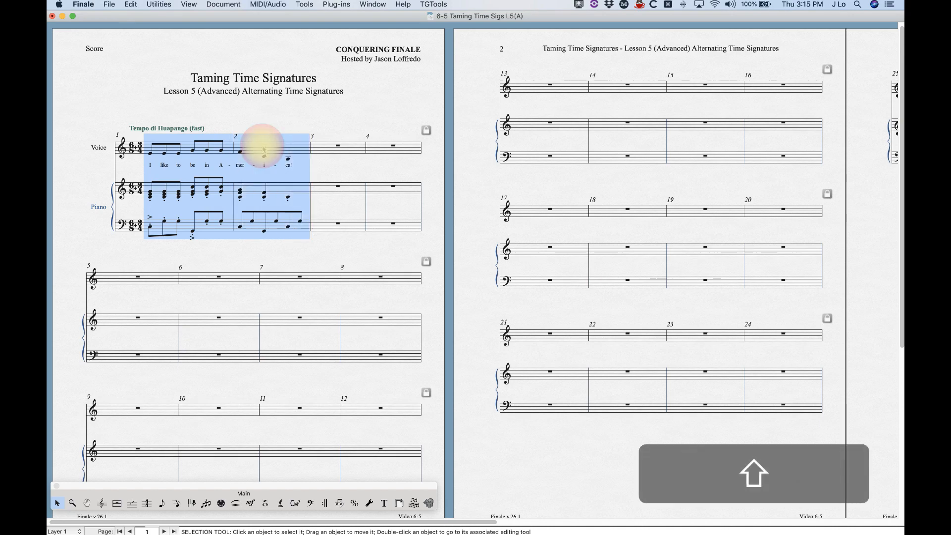
pyautogui.rightClick(186, 149)
pyautogui.click(225, 220)
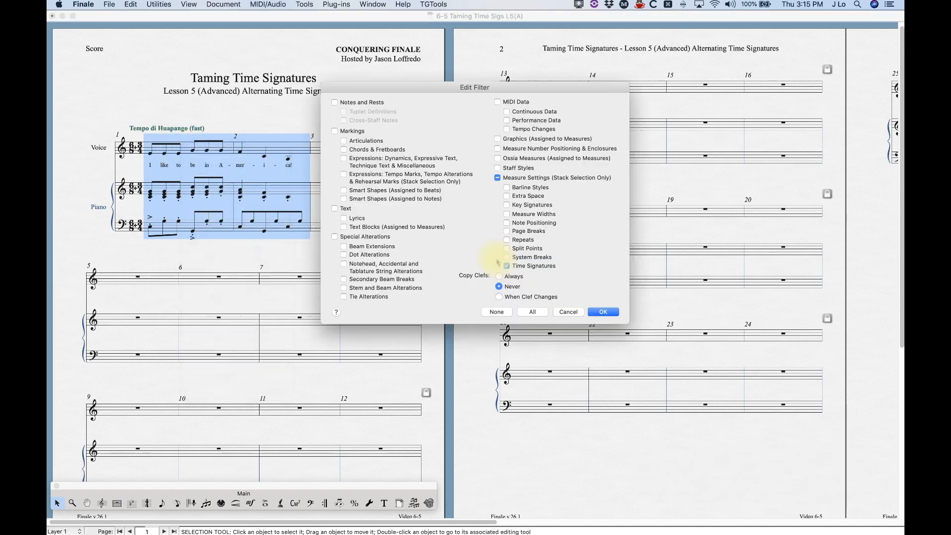
pyautogui.click(526, 312)
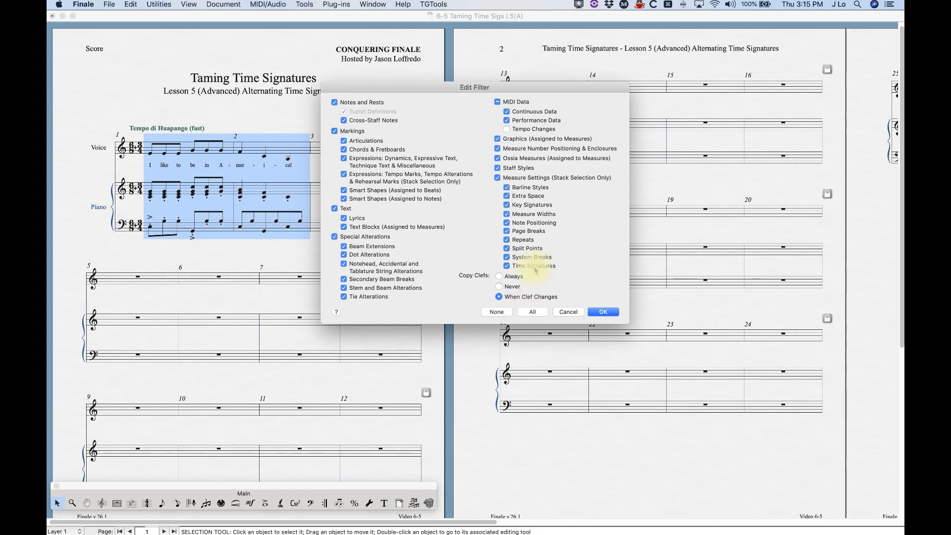
pyautogui.click(496, 312)
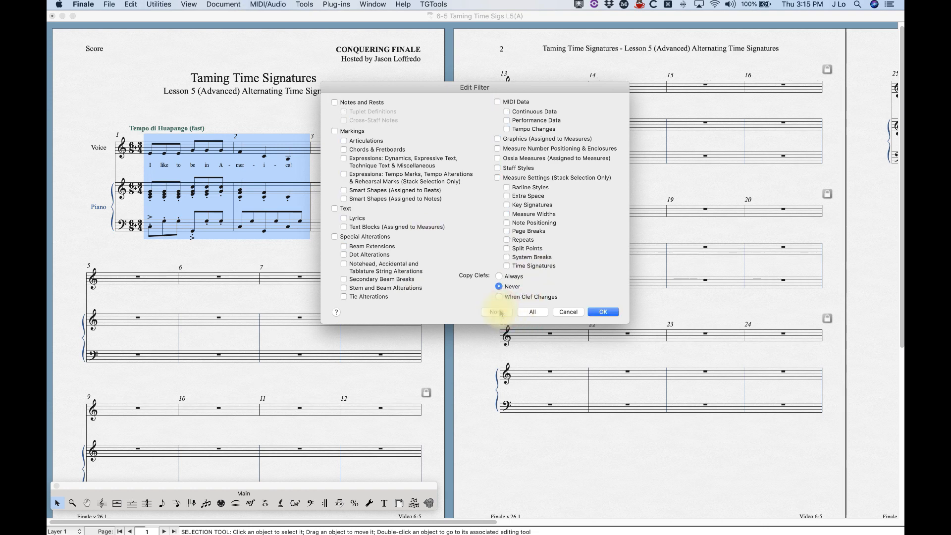
pyautogui.click(517, 268)
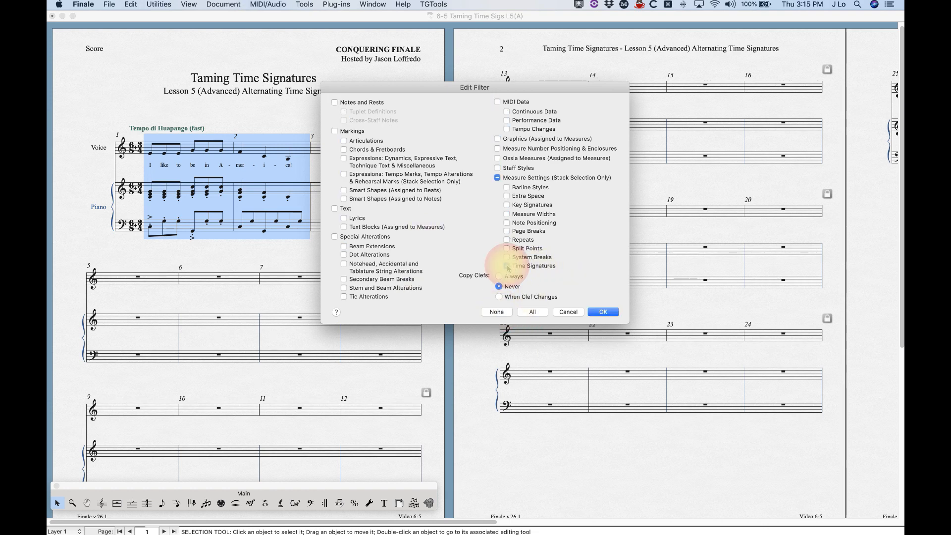
pyautogui.click(602, 312)
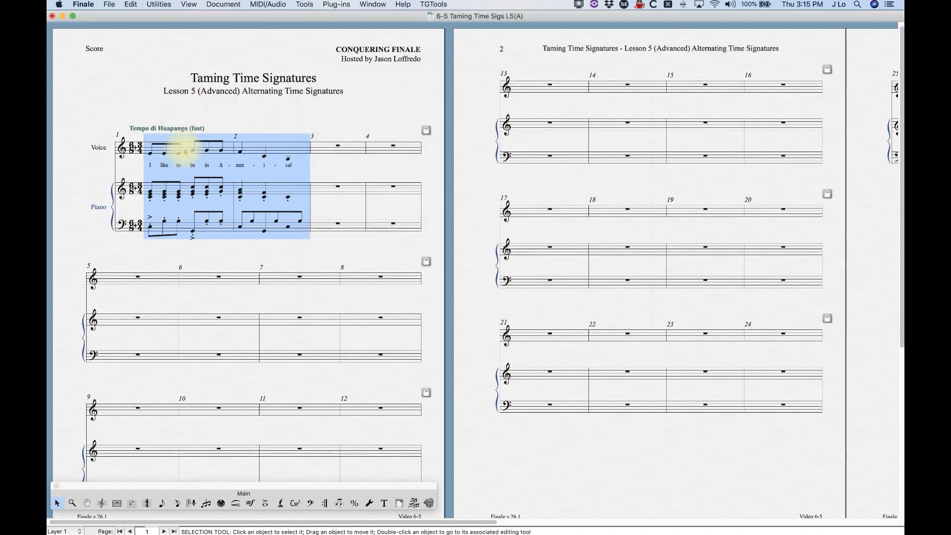
# - Copy the filtered time signatures of measures 1–2 and paste them repeatedly from measure 3 to the end of the score
pyautogui.press('super+c')
pyautogui.click(330, 149)
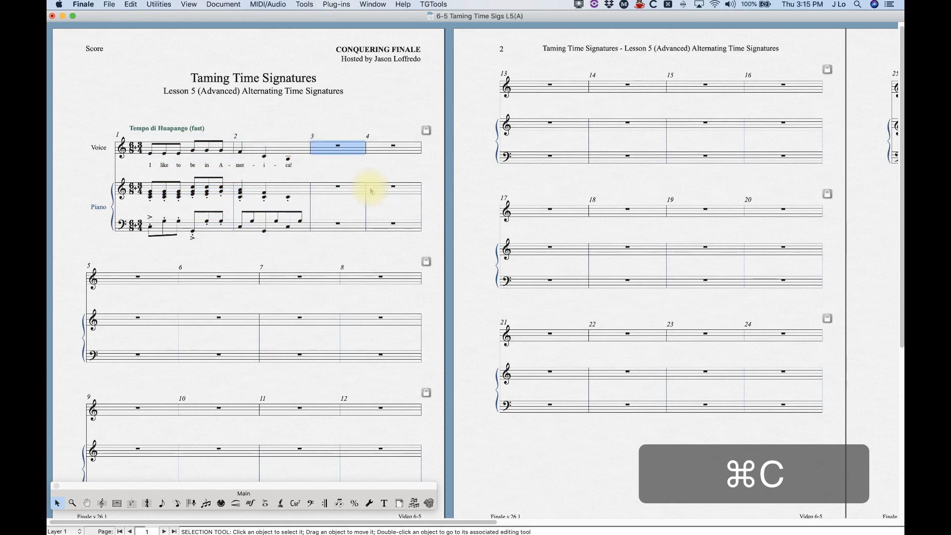
pyautogui.keyDown('shift'); pyautogui.click(389, 225); pyautogui.keyUp('shift')
pyautogui.click(130, 4)
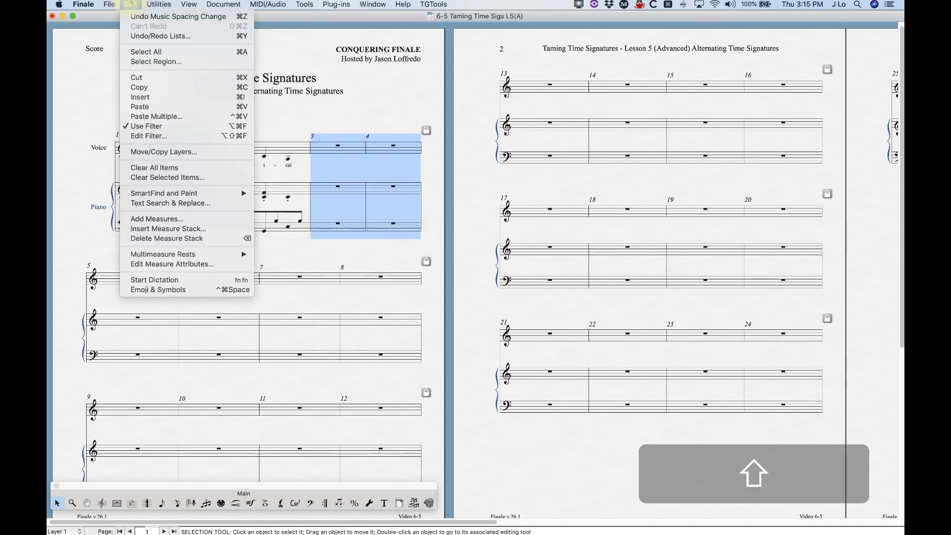
pyautogui.click(153, 119)
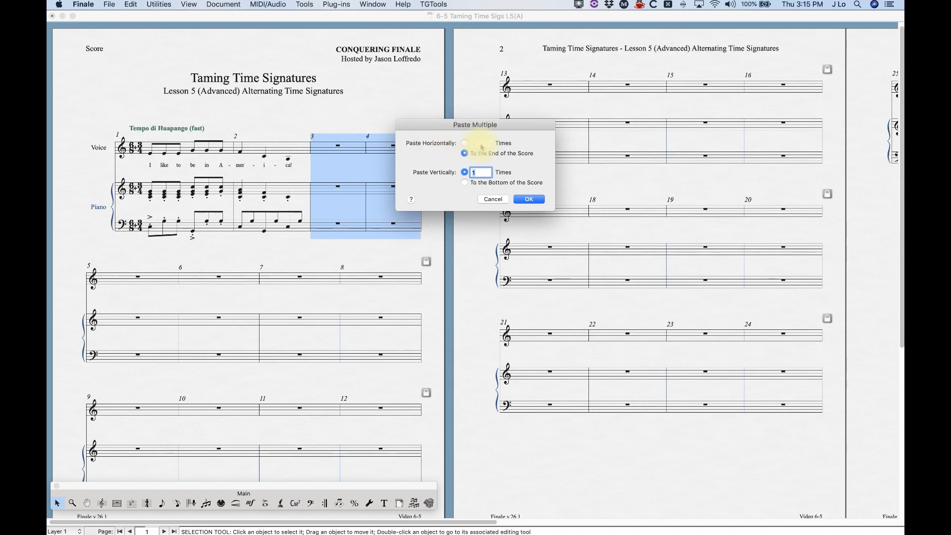
pyautogui.click(464, 154)
pyautogui.click(529, 199)
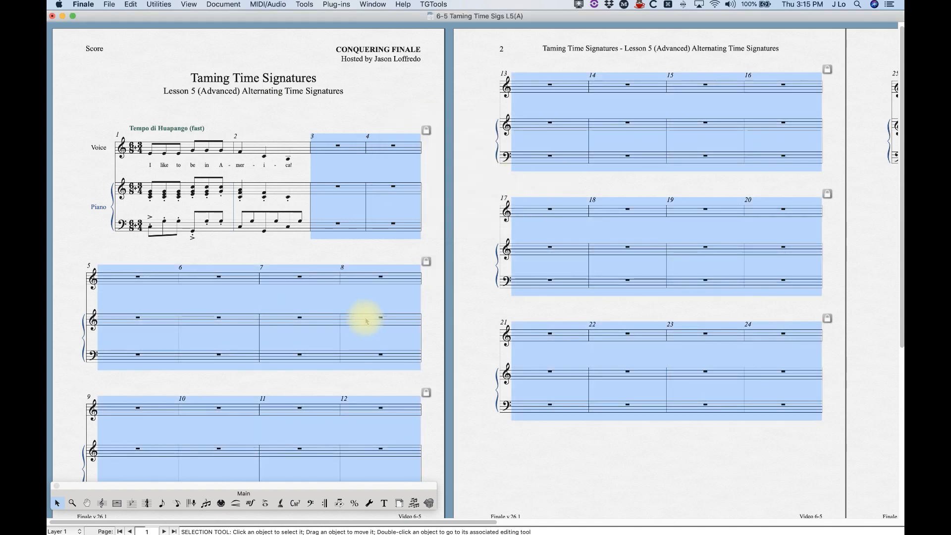
# - Check the time signature settings of measures 3, 4, 6 and 7 without changing them
pyautogui.click(147, 504)
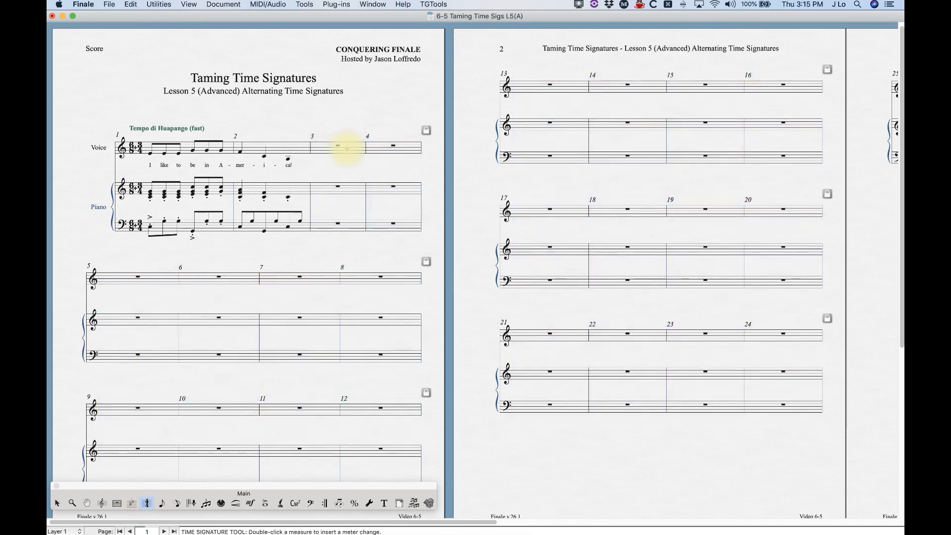
pyautogui.doubleClick(347, 149)
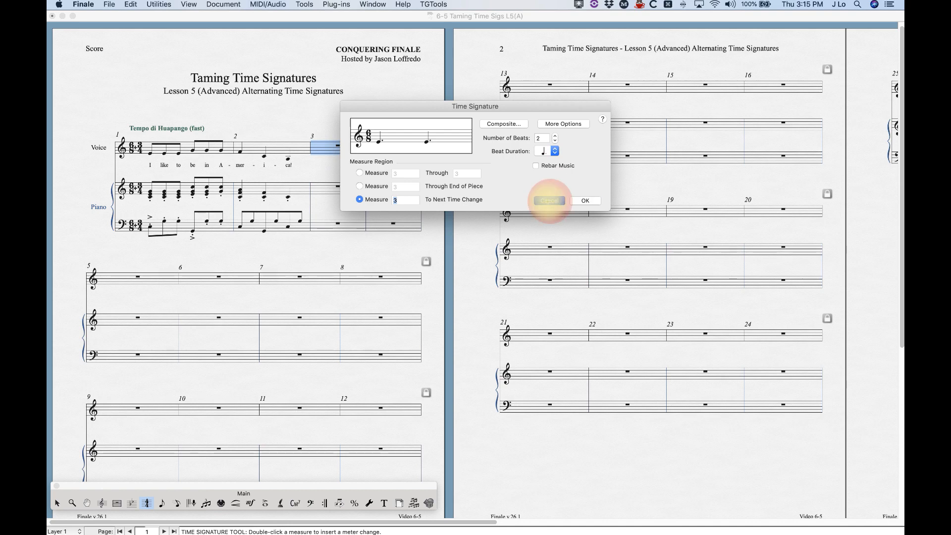
pyautogui.click(549, 201)
pyautogui.doubleClick(394, 149)
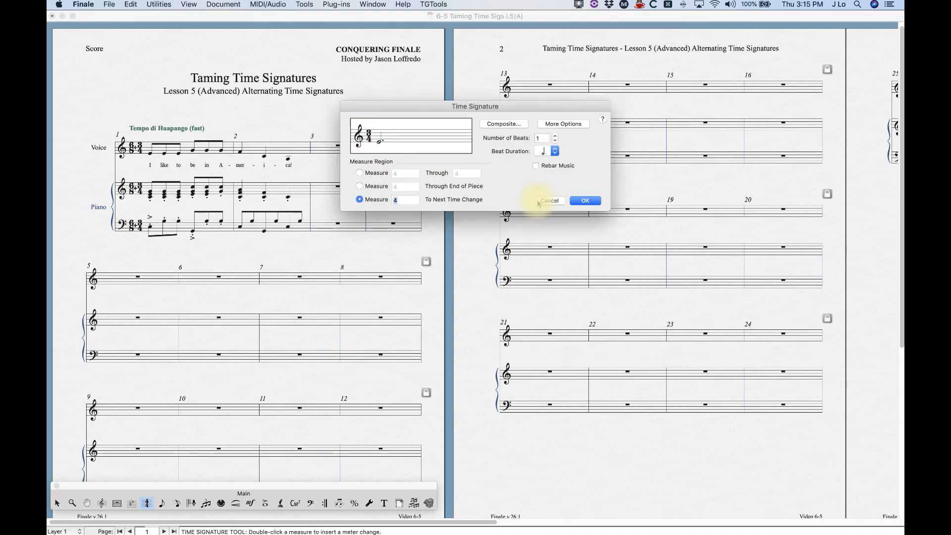
pyautogui.click(540, 201)
pyautogui.doubleClick(201, 277)
pyautogui.click(592, 200)
pyautogui.click(545, 201)
pyautogui.doubleClick(281, 285)
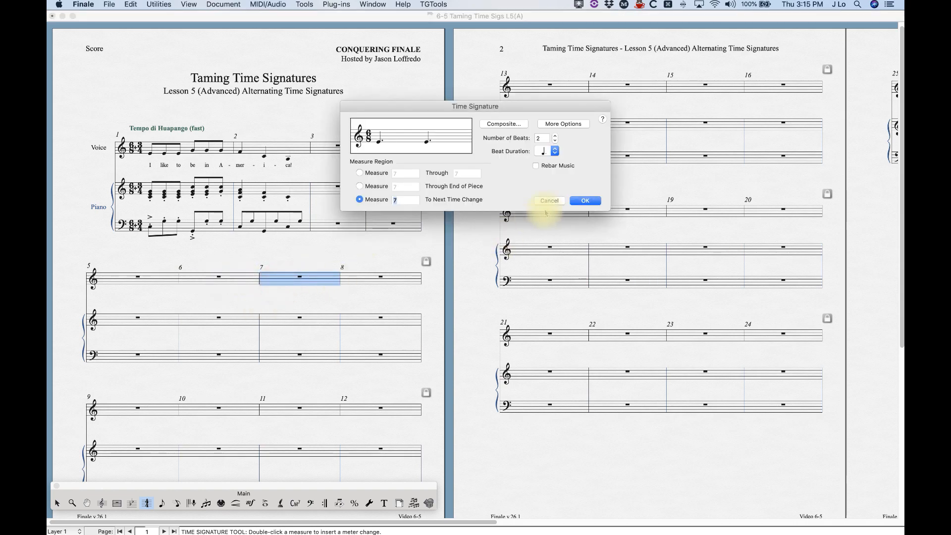
pyautogui.click(553, 199)
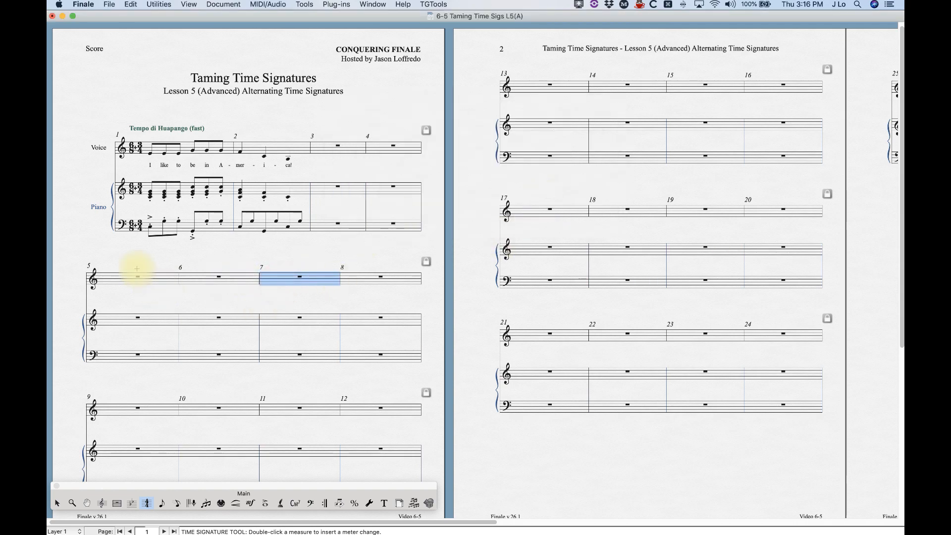
# - Set the score's composite time signature plus sign character to the blank symbol in slot 202 in the document's time signature options
pyautogui.press('super+equal')
pyautogui.press('super+equal')
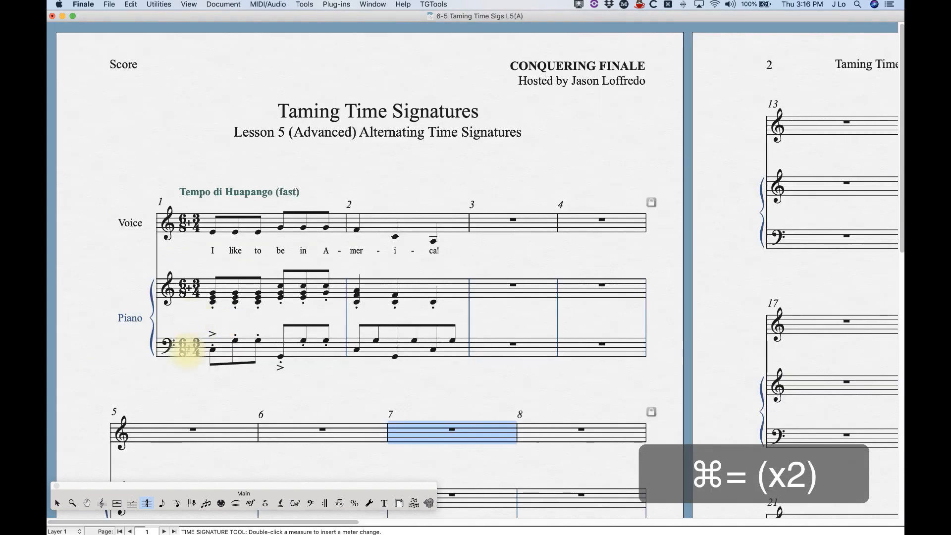
pyautogui.scroll(-1, 190, 349)
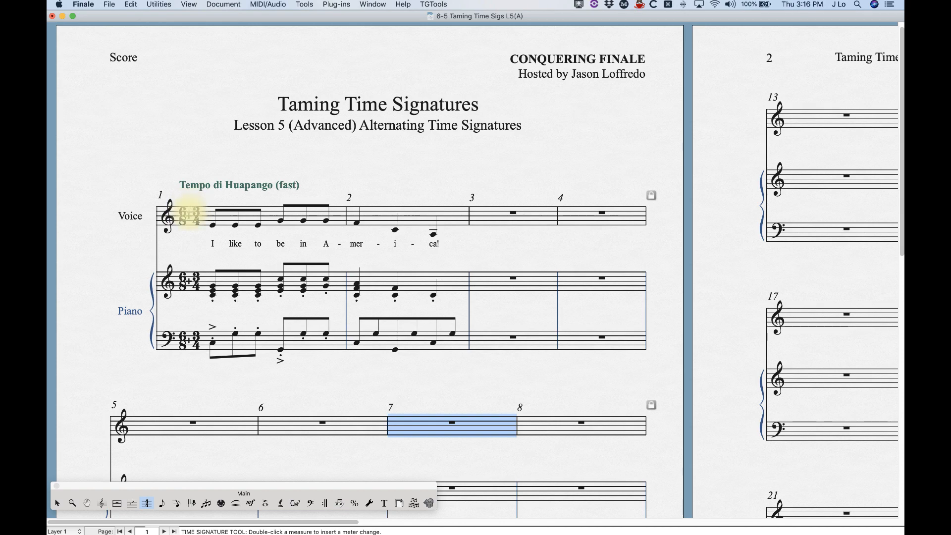
pyautogui.click(56, 504)
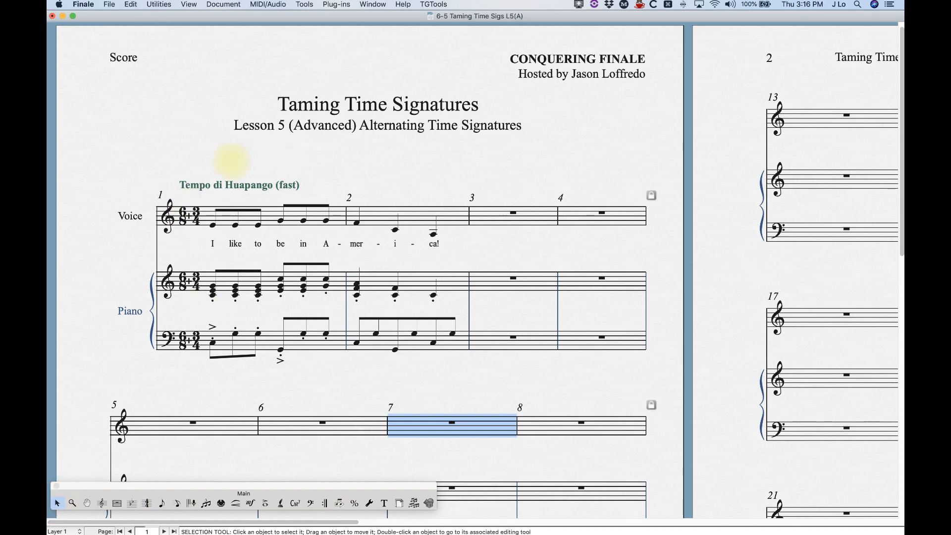
pyautogui.click(231, 164)
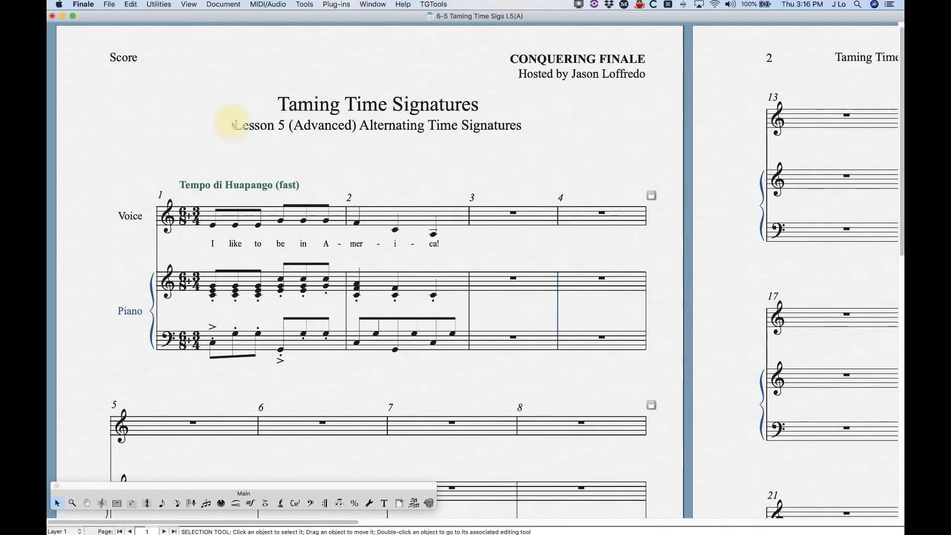
pyautogui.click(222, 4)
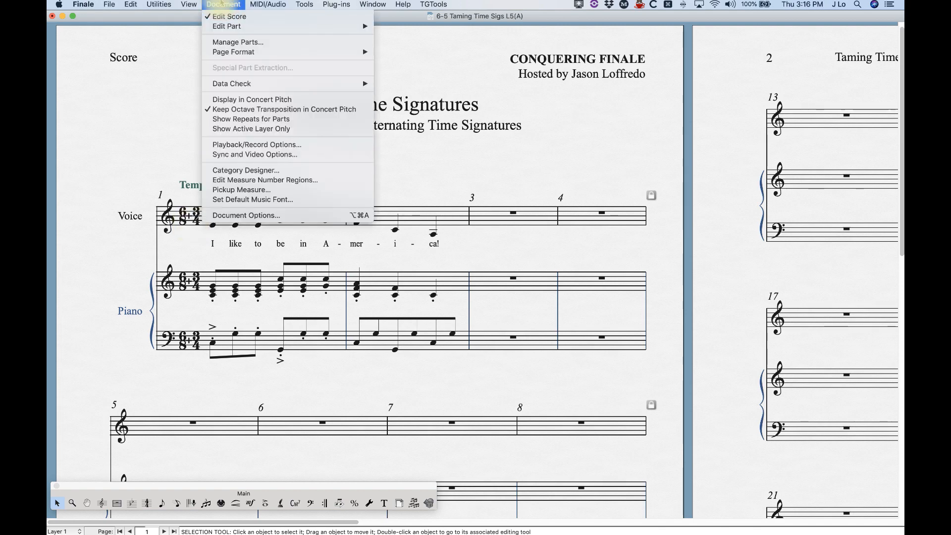
pyautogui.click(255, 215)
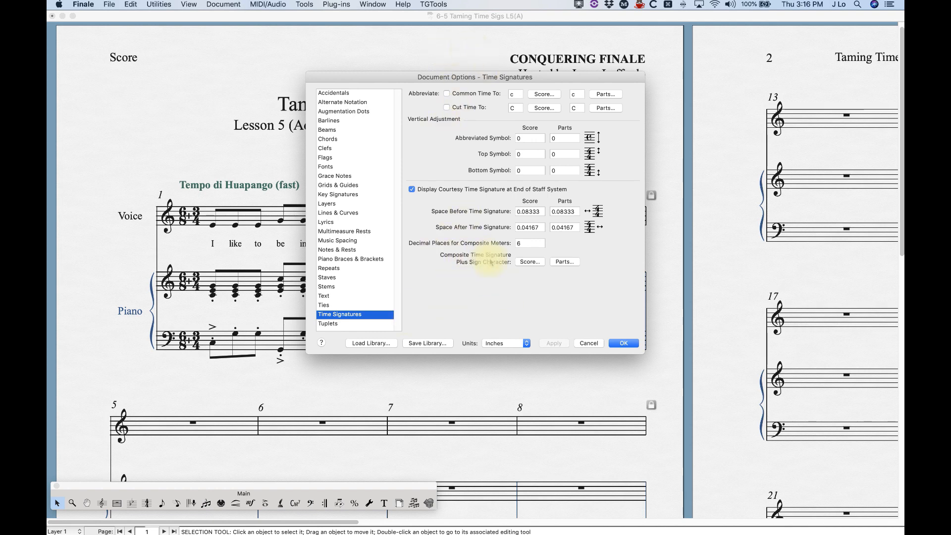
pyautogui.click(527, 264)
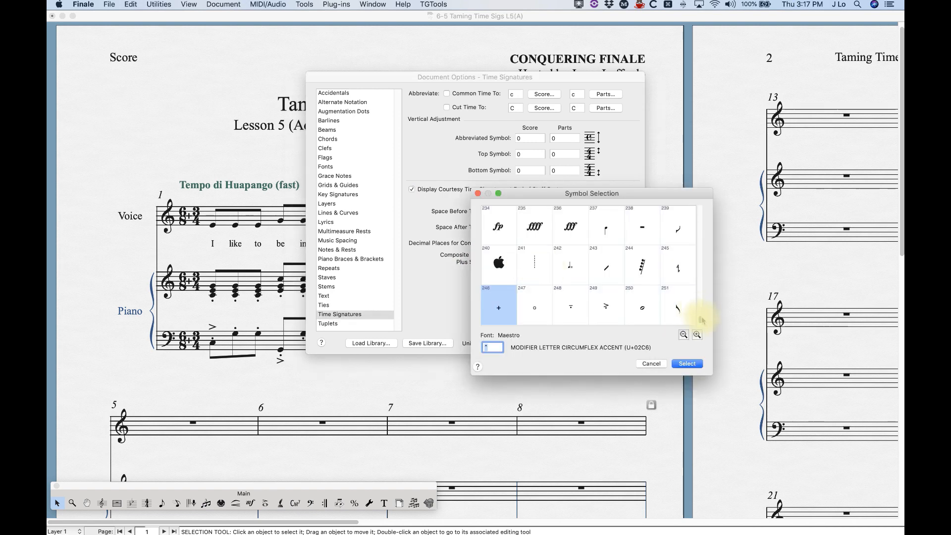
pyautogui.moveTo(700, 319); pyautogui.dragTo(700, 307)
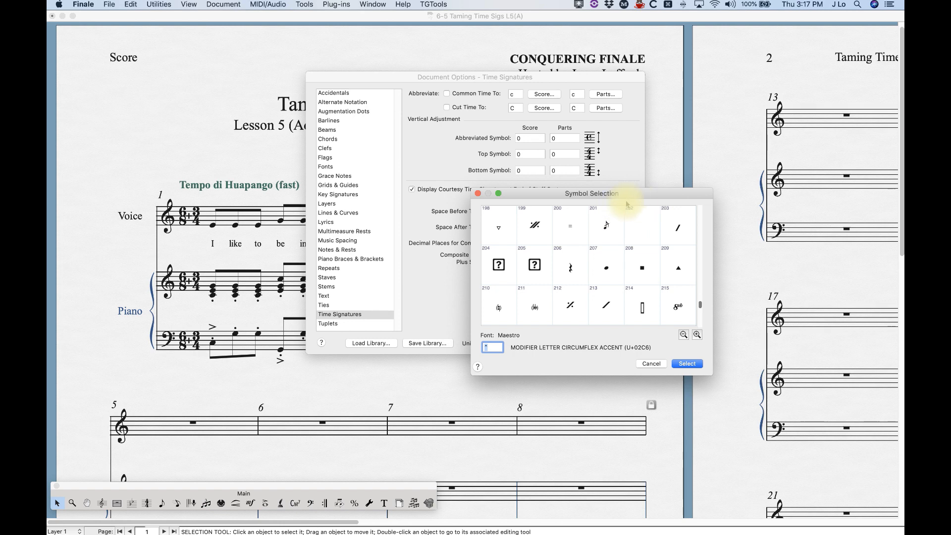
pyautogui.click(640, 228)
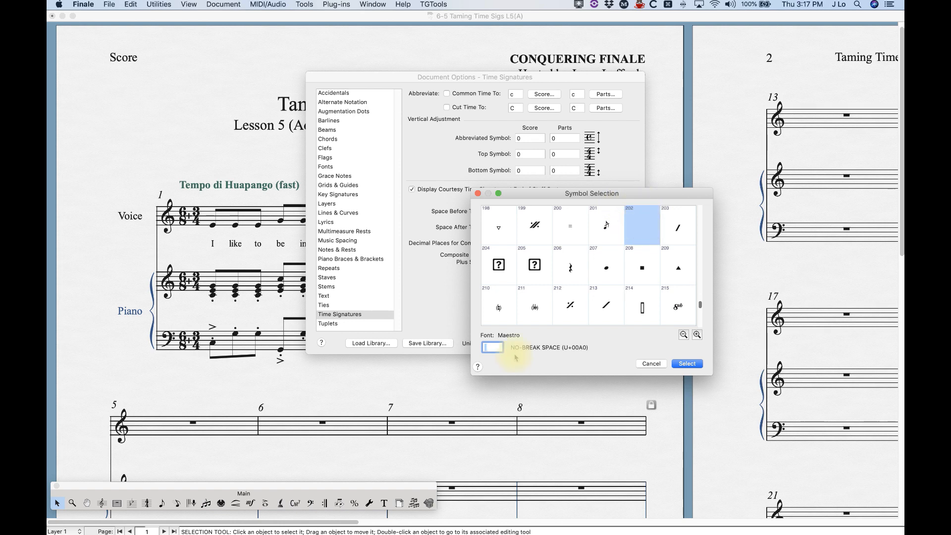
pyautogui.click(687, 364)
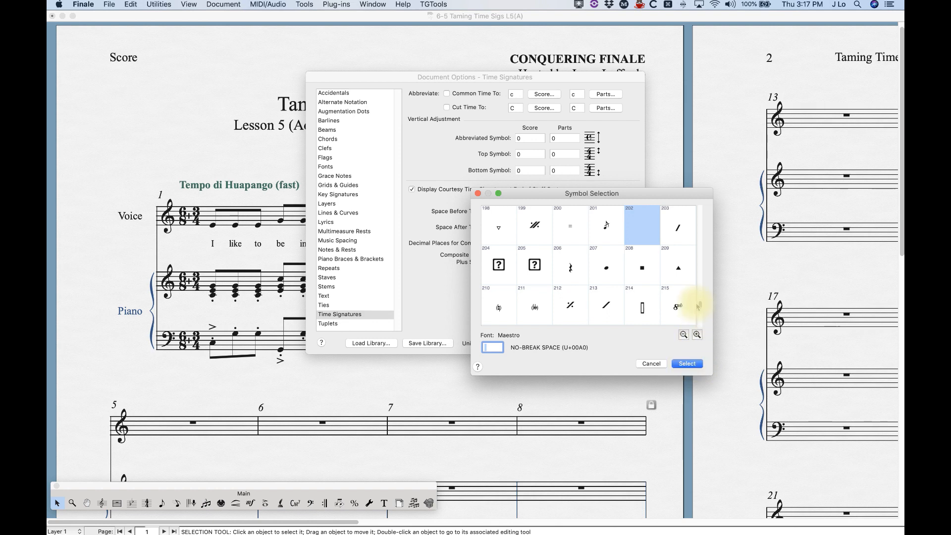
pyautogui.moveTo(702, 307); pyautogui.dragTo(694, 255)
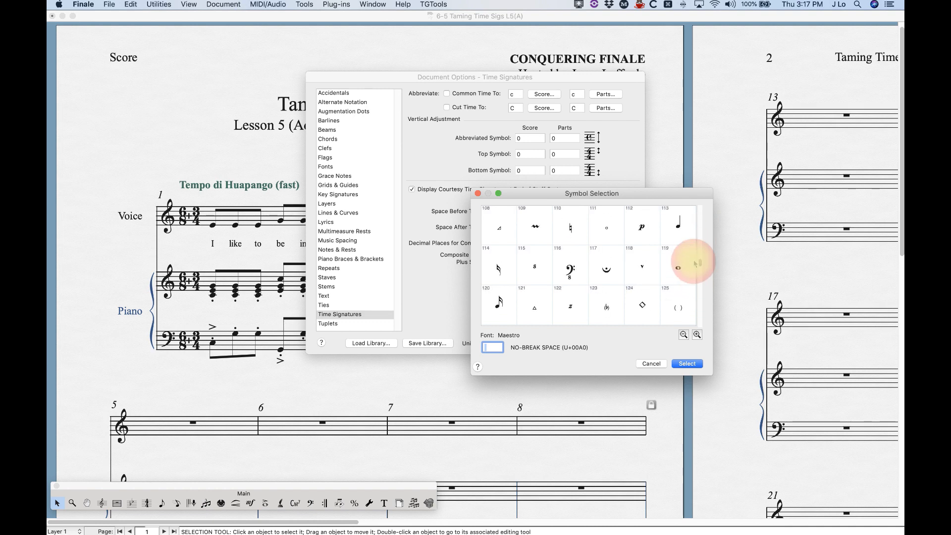
pyautogui.click(686, 364)
# - Set the parts' composite time signature plus sign character to blank symbol 202 and apply the document options
pyautogui.click(559, 262)
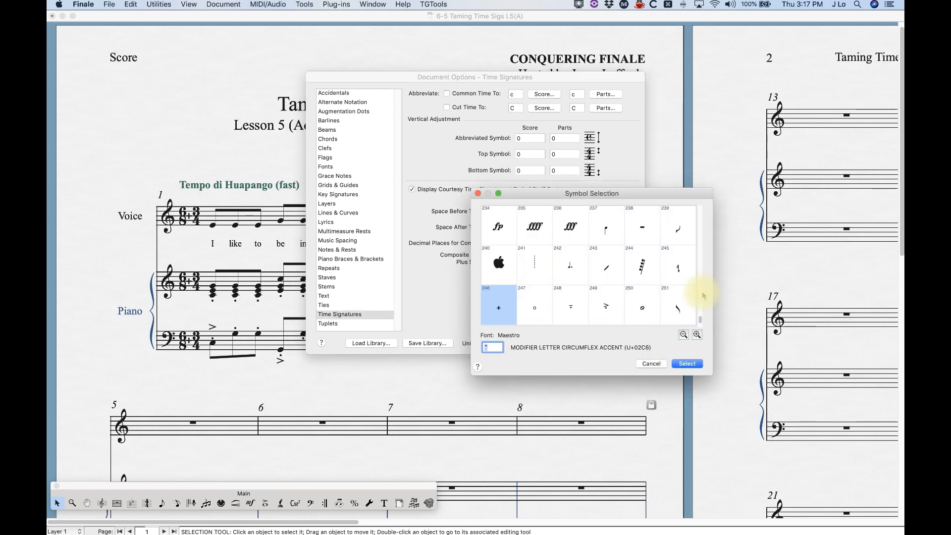
pyautogui.scroll(1, 700, 291)
pyautogui.scroll(1, 699, 291)
pyautogui.scroll(4, 699, 291)
pyautogui.click(650, 224)
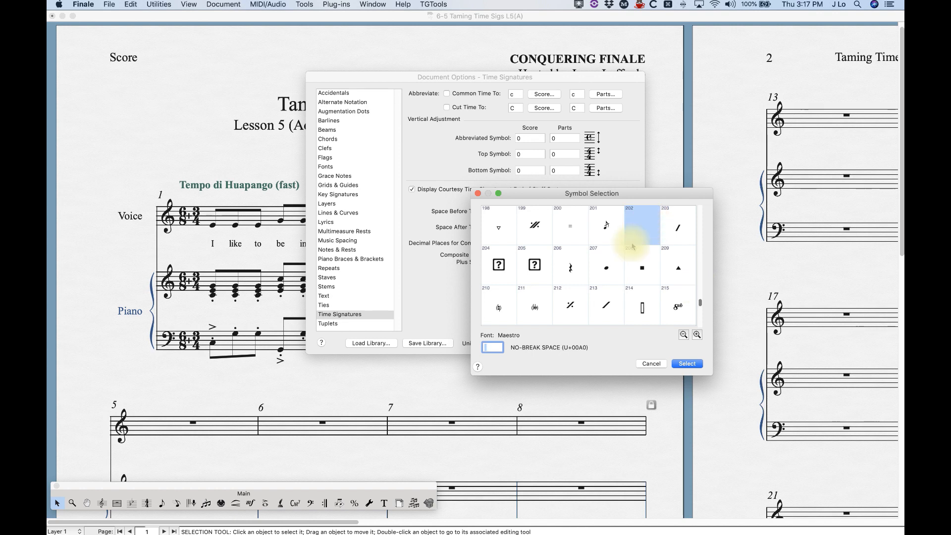
pyautogui.click(686, 365)
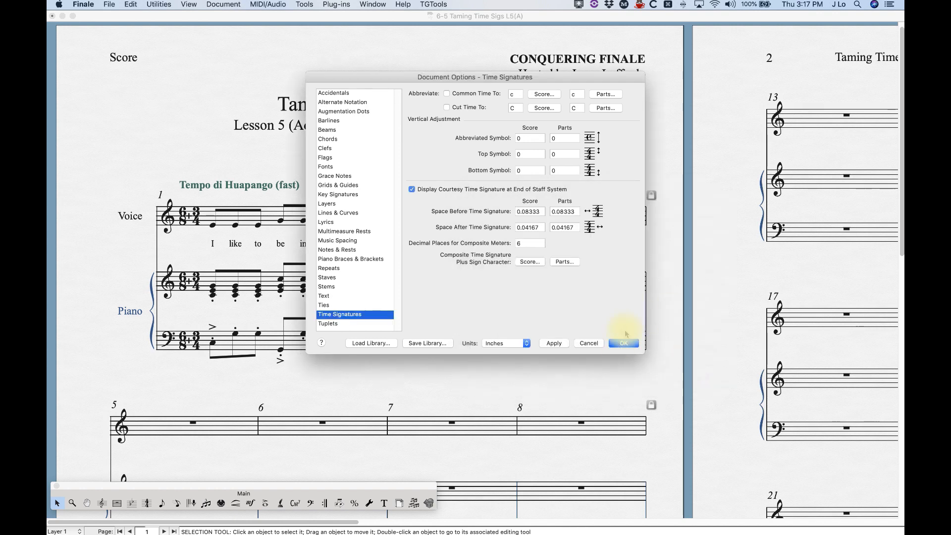
pyautogui.click(554, 343)
pyautogui.click(627, 343)
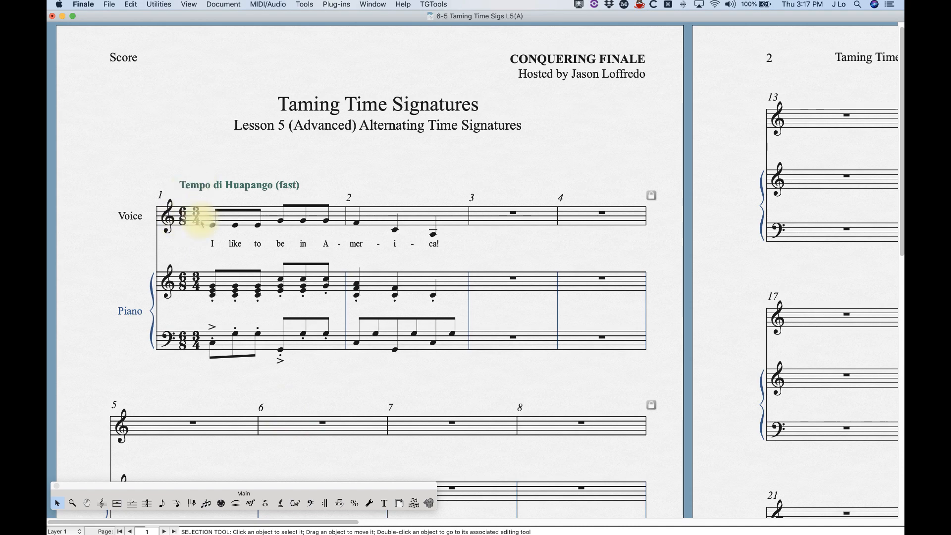
# - Open the Category Designer for expressions, starting from measure 1 of the Voice staff
pyautogui.click(251, 504)
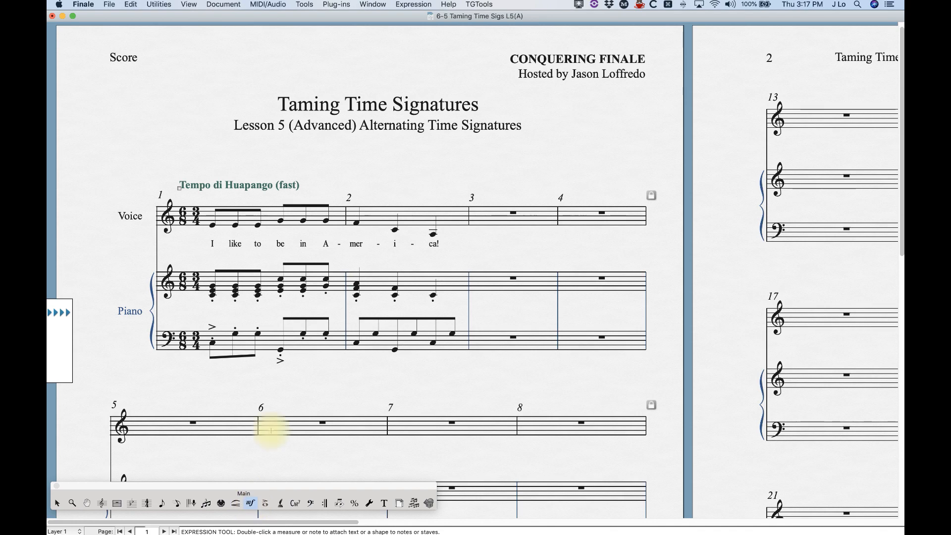
pyautogui.doubleClick(223, 219)
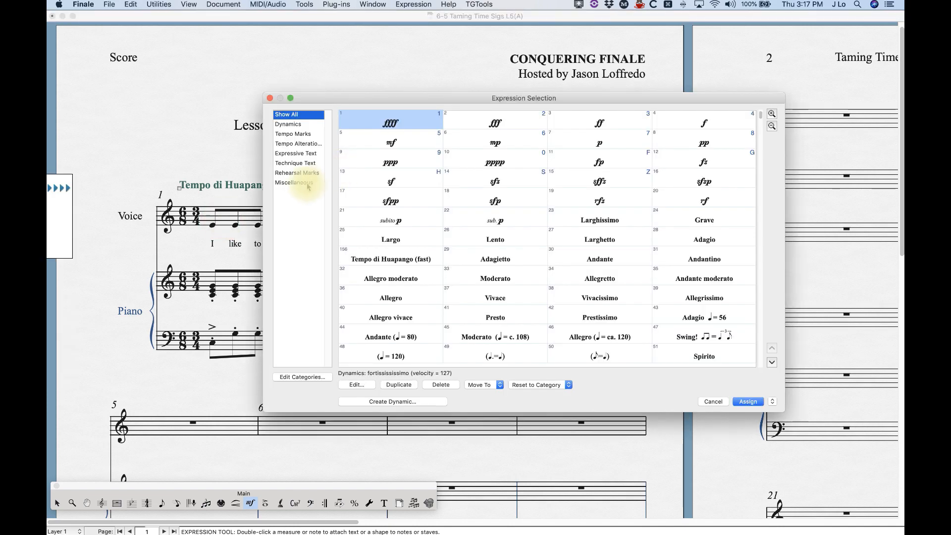
pyautogui.click(303, 377)
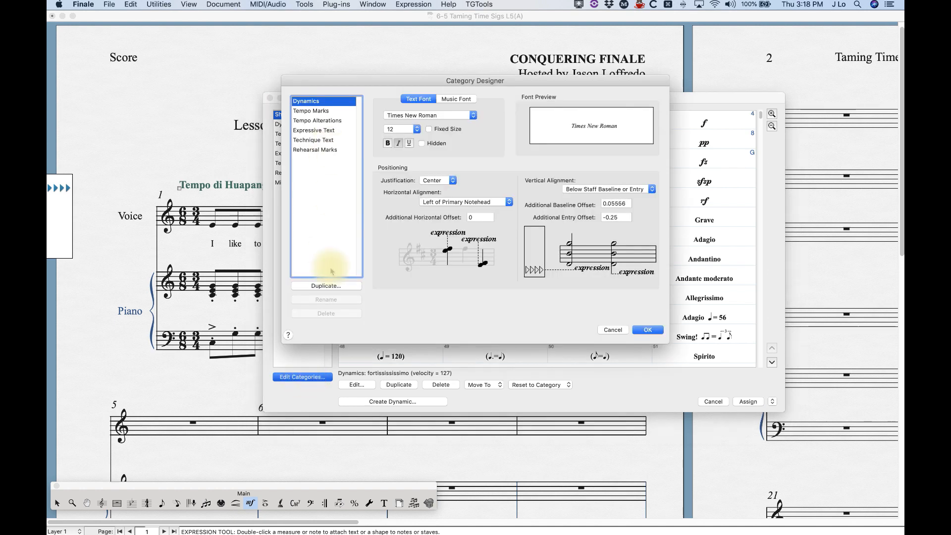
# - Compare the font and positioning settings of the Tempo Marks, Tempo Alterations, Expressive Text and Technique Text categories
pyautogui.click(320, 112)
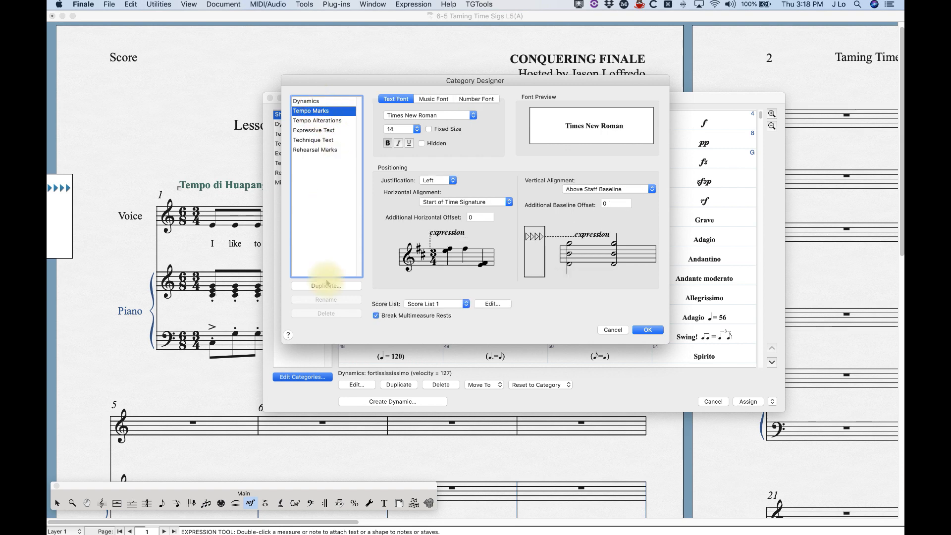
pyautogui.click(323, 121)
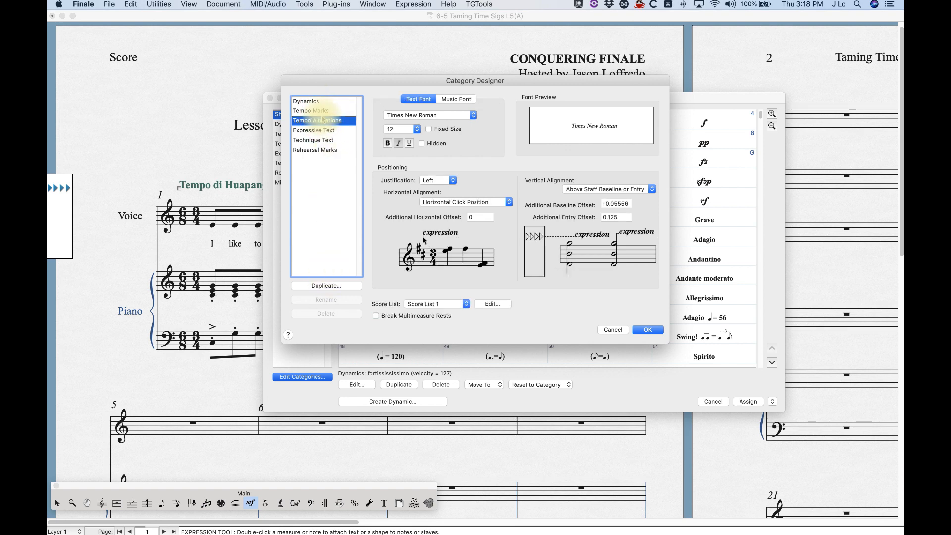
pyautogui.click(321, 112)
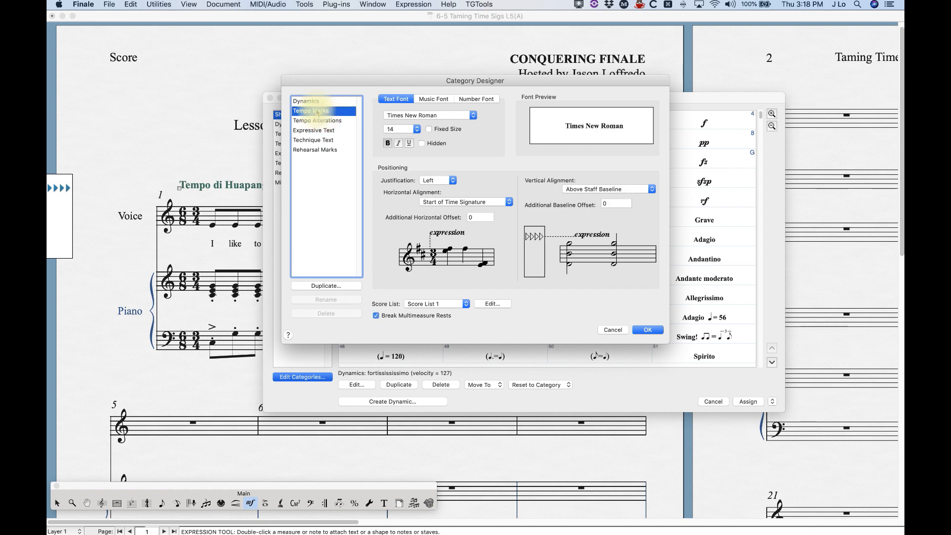
pyautogui.click(319, 122)
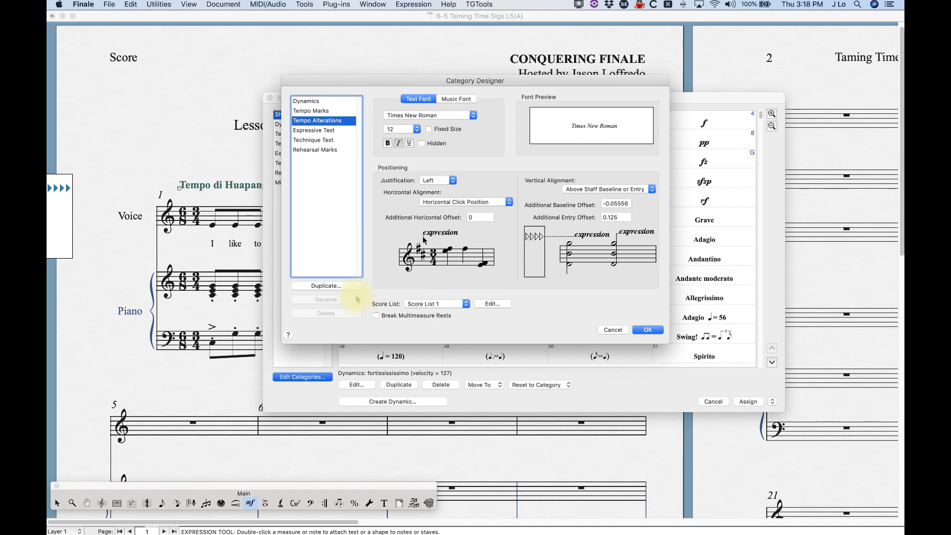
pyautogui.click(319, 131)
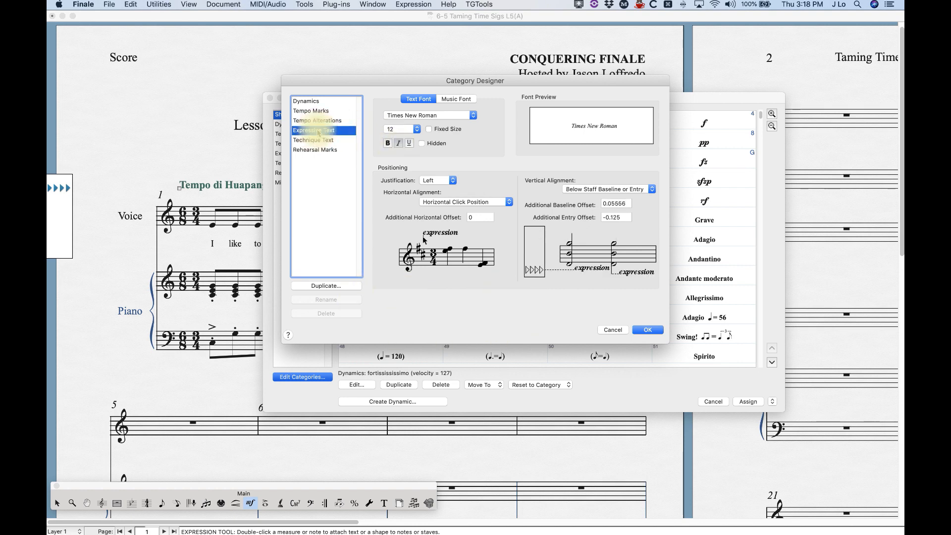
pyautogui.click(316, 139)
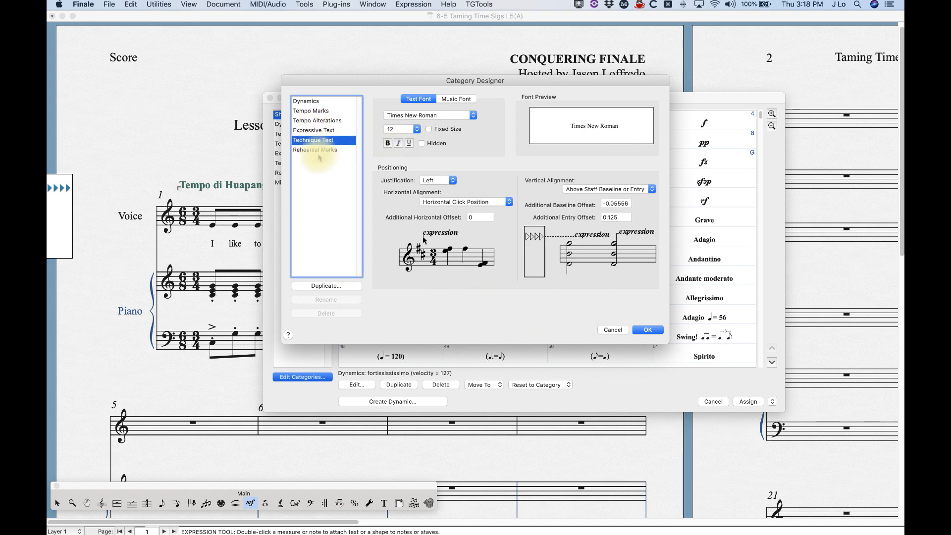
# - Duplicate the Rehearsal Marks category and name the copy "Tine Signatures ( )"
pyautogui.click(313, 150)
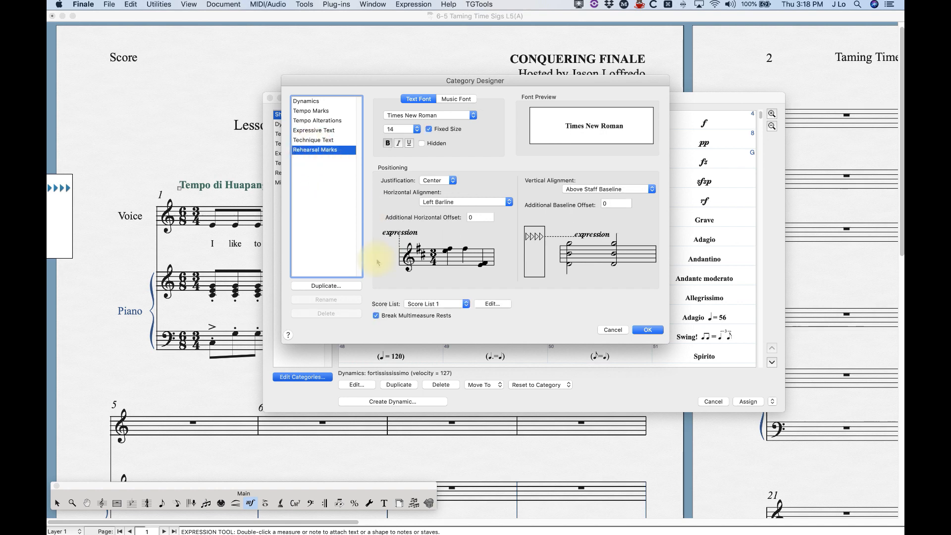
pyautogui.click(324, 286)
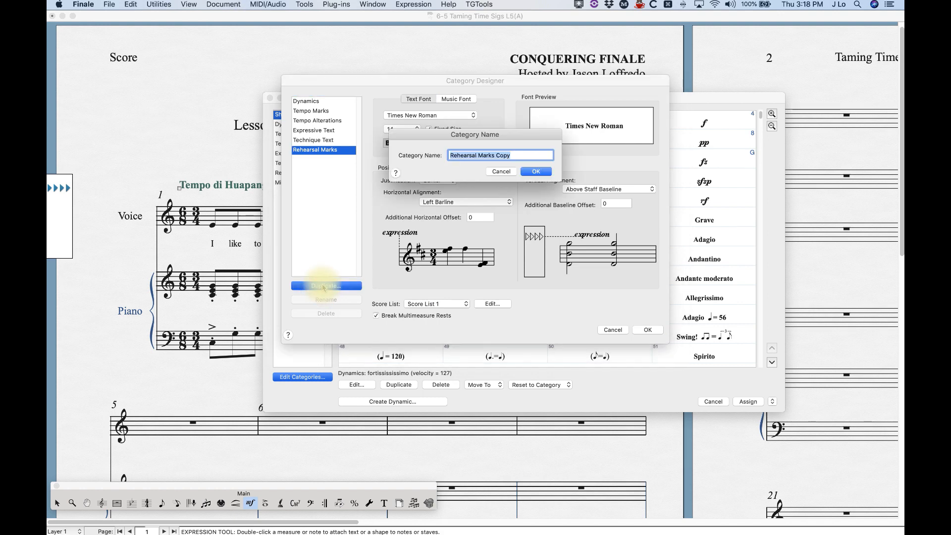
pyautogui.write('Tine Signa')
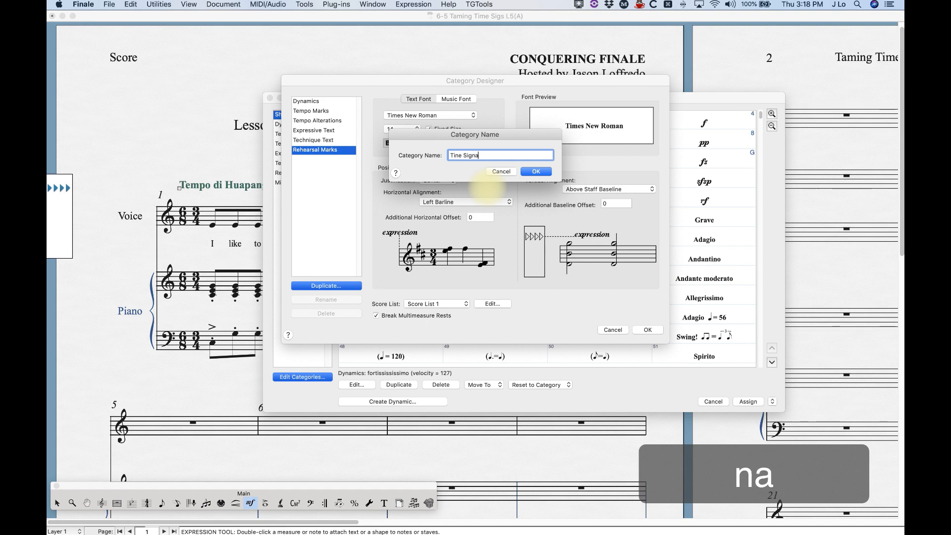
pyautogui.write('tures ( _')
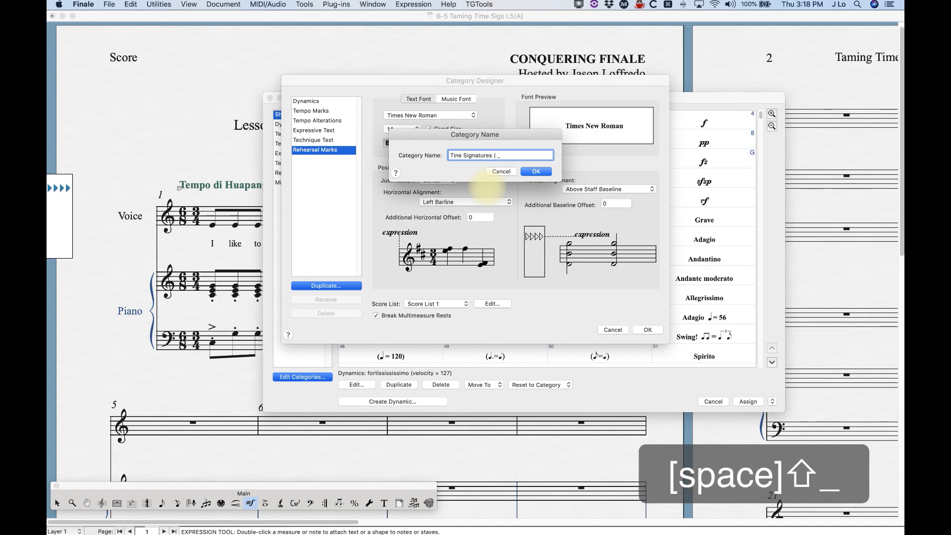
pyautogui.press('BackSpace')
pyautogui.write('_')
pyautogui.press('BackSpace')
pyautogui.write(')')
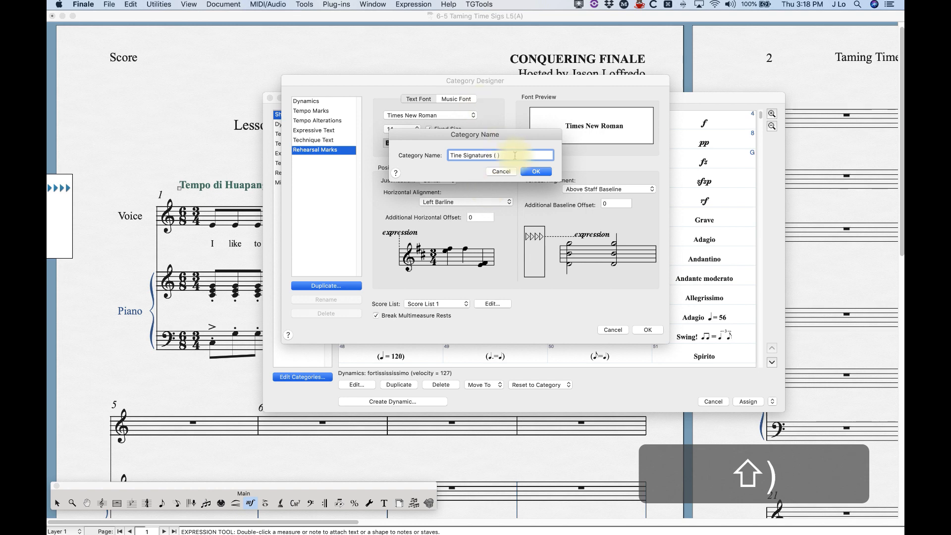
pyautogui.click(532, 172)
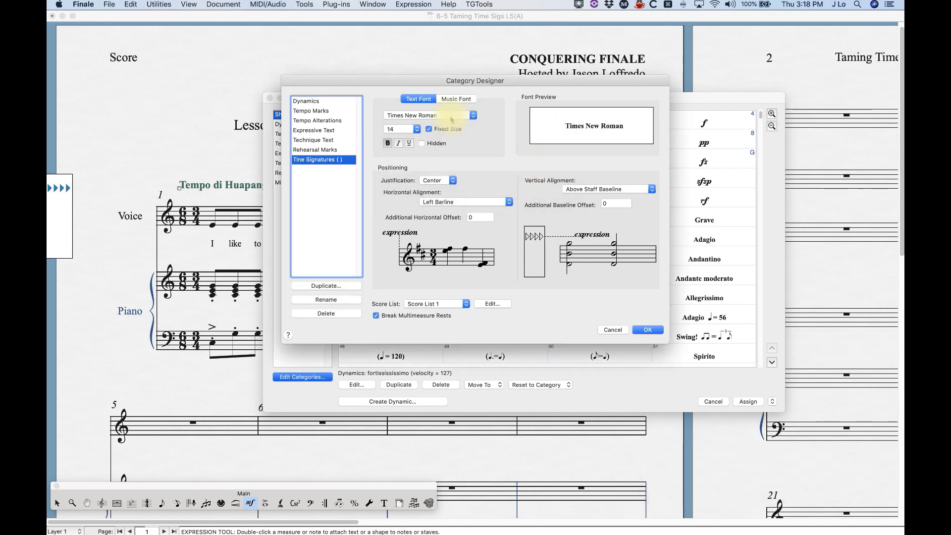
# - Set the new category's text font to Arial Narrow at size 24, with bold and fixed size turned off
pyautogui.click(452, 119)
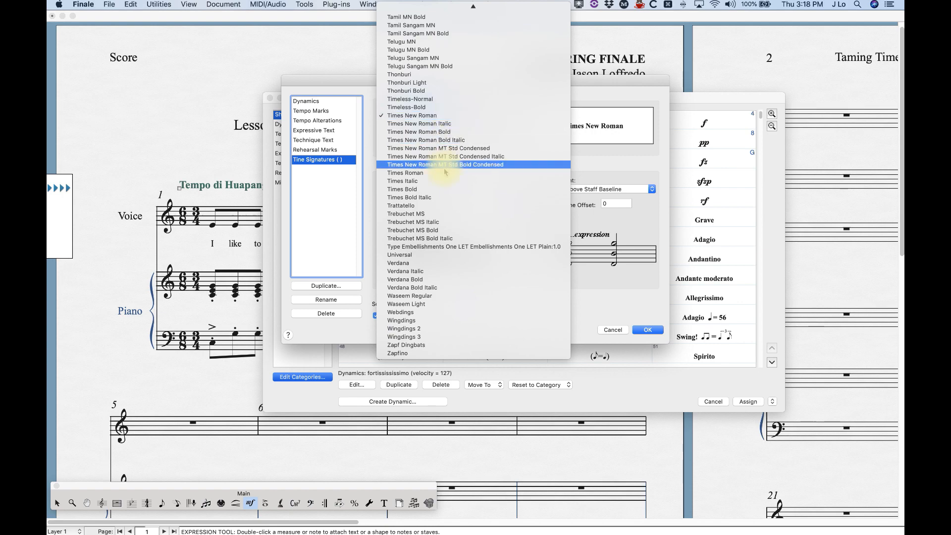
pyautogui.scroll(15, 446, 168)
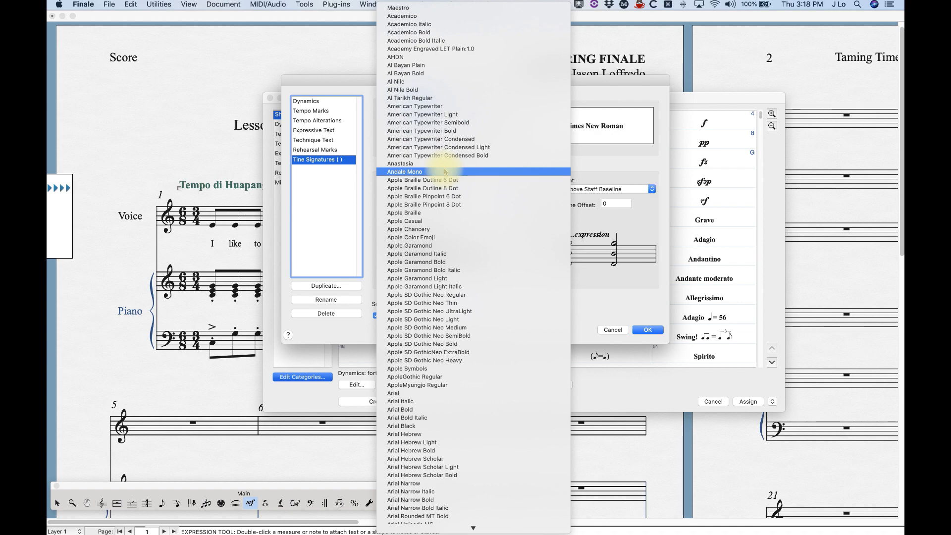
pyautogui.scroll(-15, 444, 171)
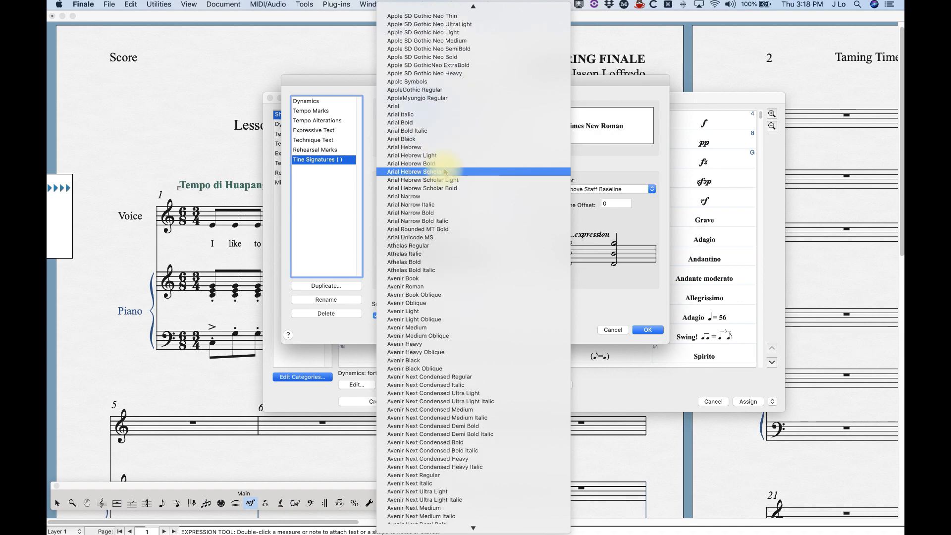
pyautogui.scroll(-3, 444, 171)
pyautogui.scroll(10, 443, 171)
pyautogui.scroll(-3, 444, 171)
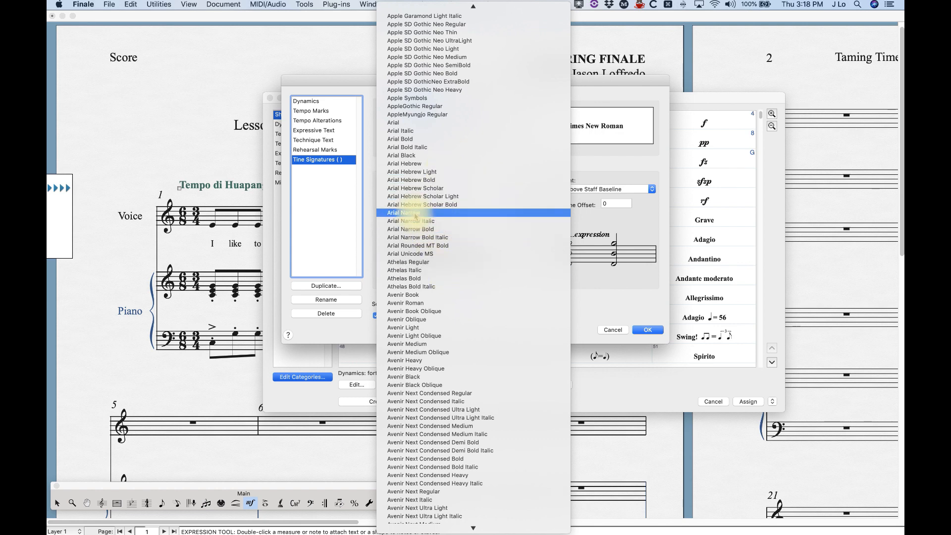
pyautogui.click(415, 213)
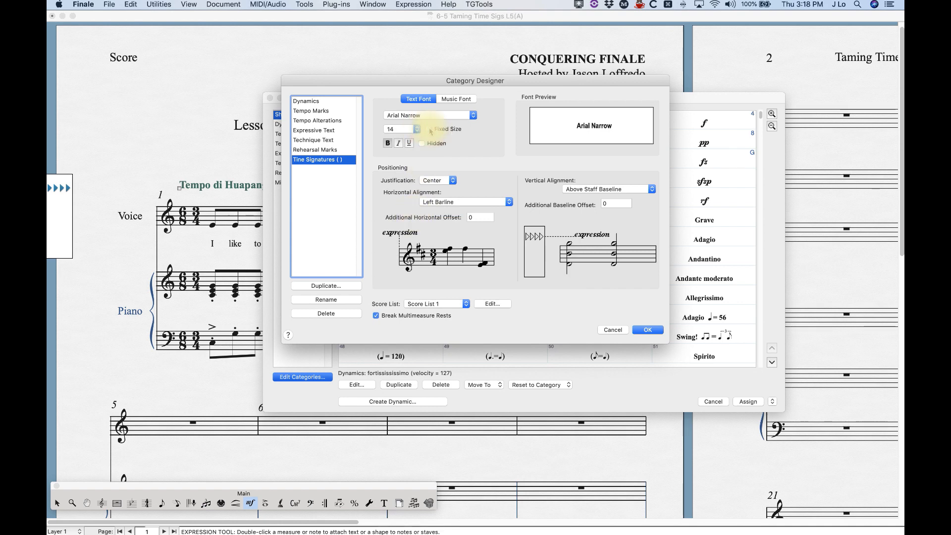
pyautogui.click(414, 128)
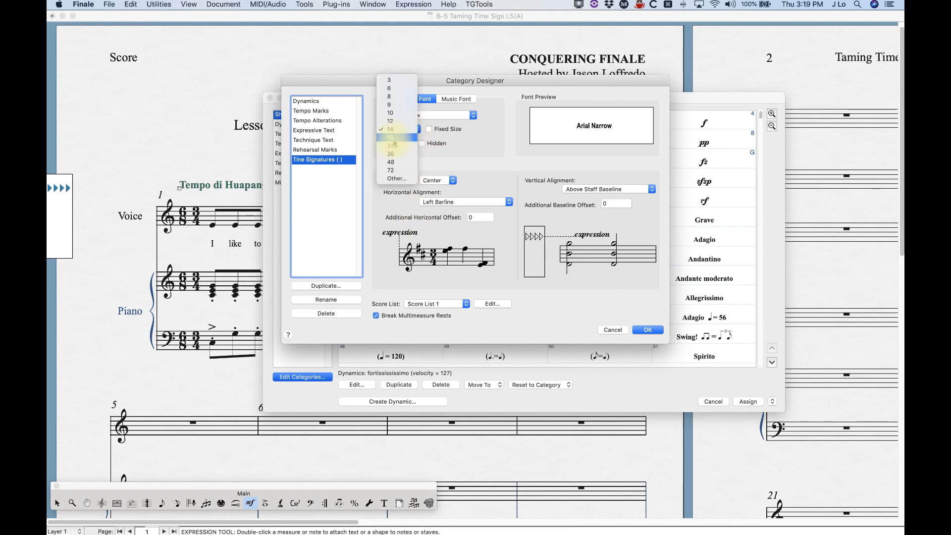
pyautogui.click(395, 145)
pyautogui.click(388, 144)
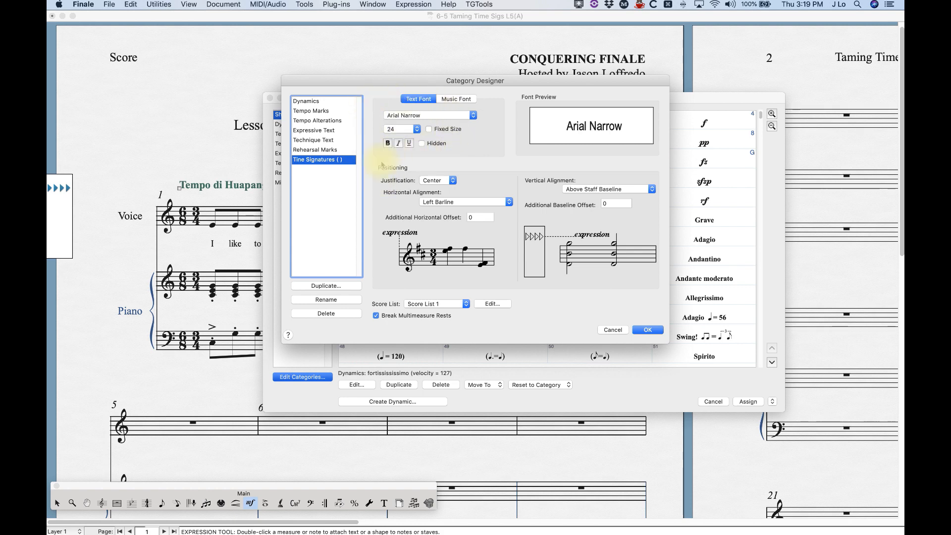
# - Set the category to left justification, Start of Time Signature horizontal alignment and an additional horizontal offset of .14
pyautogui.click(452, 182)
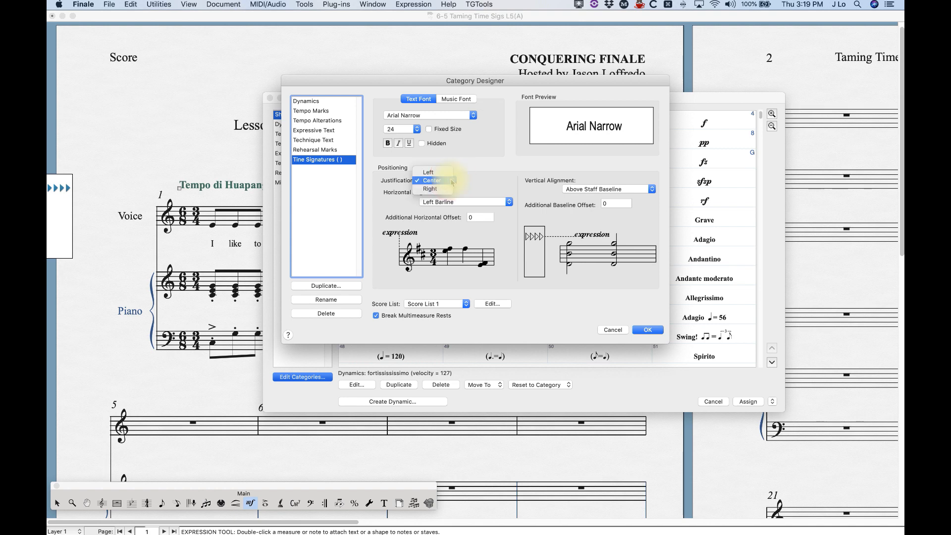
pyautogui.click(436, 170)
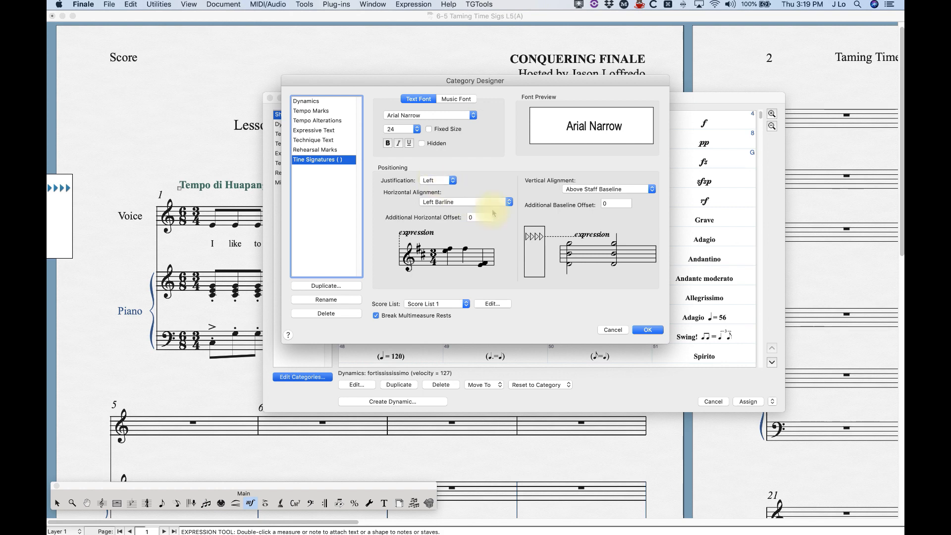
pyautogui.click(474, 204)
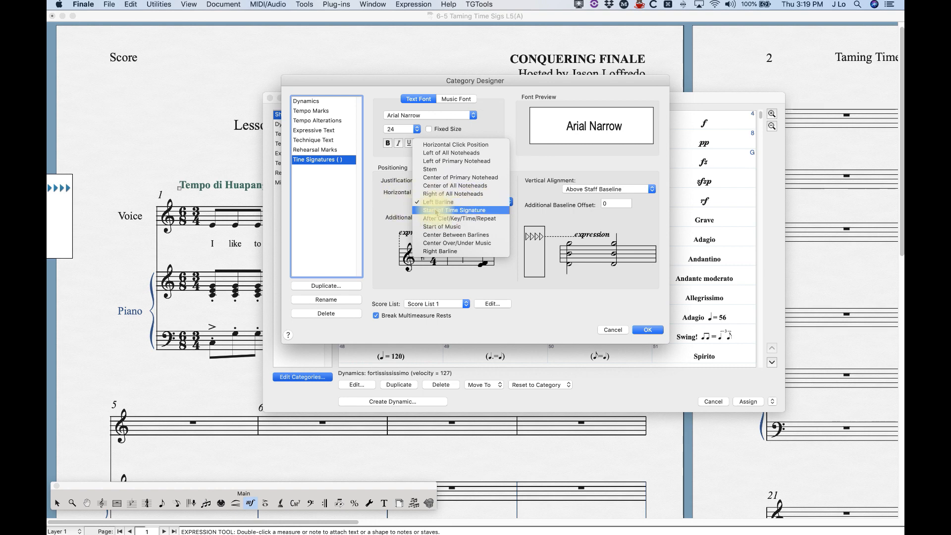
pyautogui.click(473, 211)
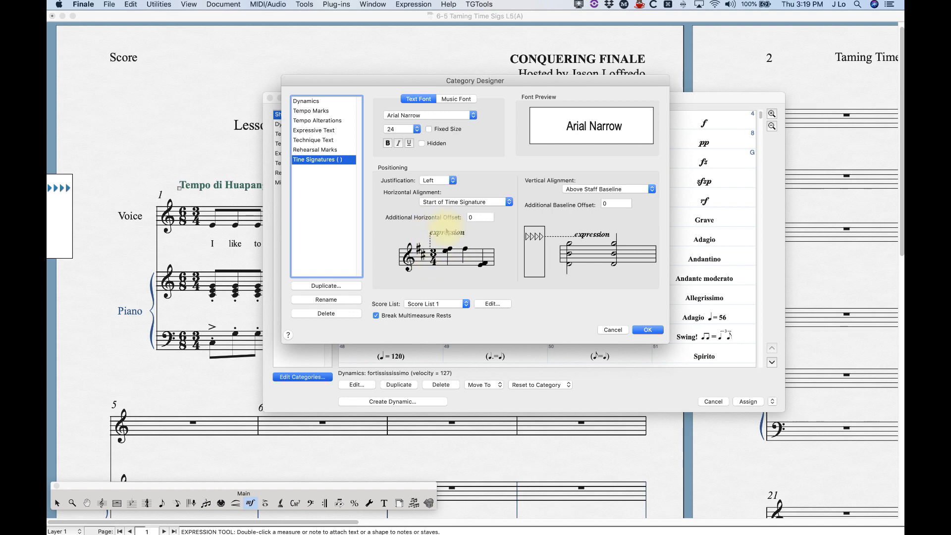
pyautogui.click(478, 219)
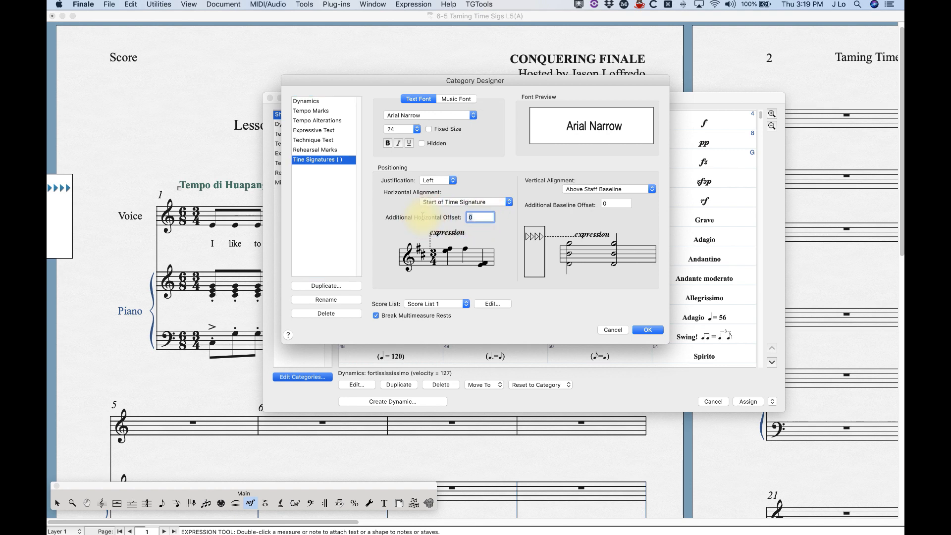
pyautogui.write('.14')
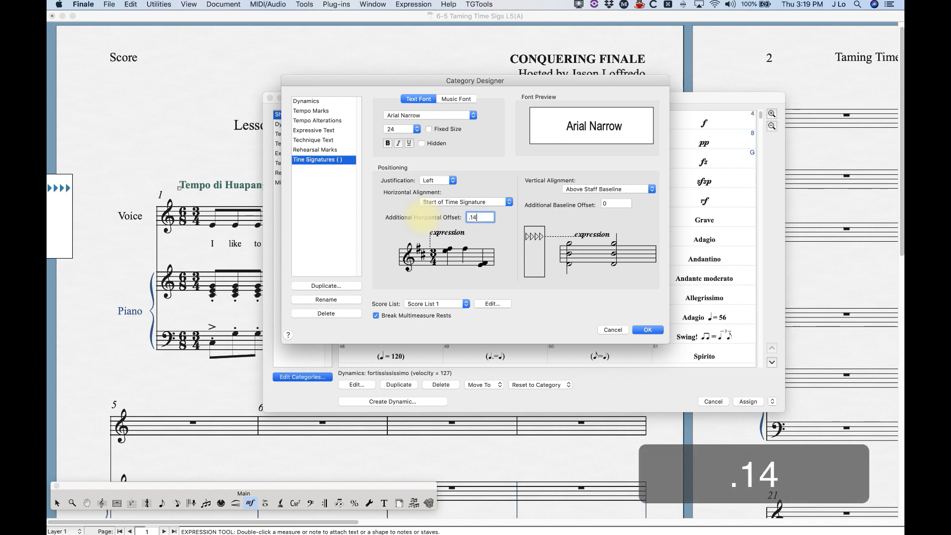
# - Set the category's vertical alignment to Staff Reference Line with an additional vertical offset of -.25
pyautogui.click(582, 190)
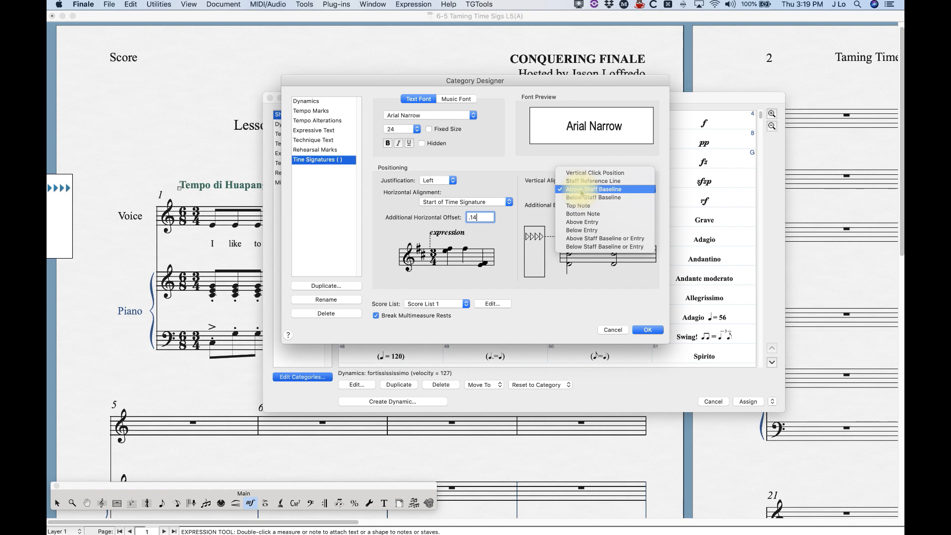
pyautogui.click(601, 181)
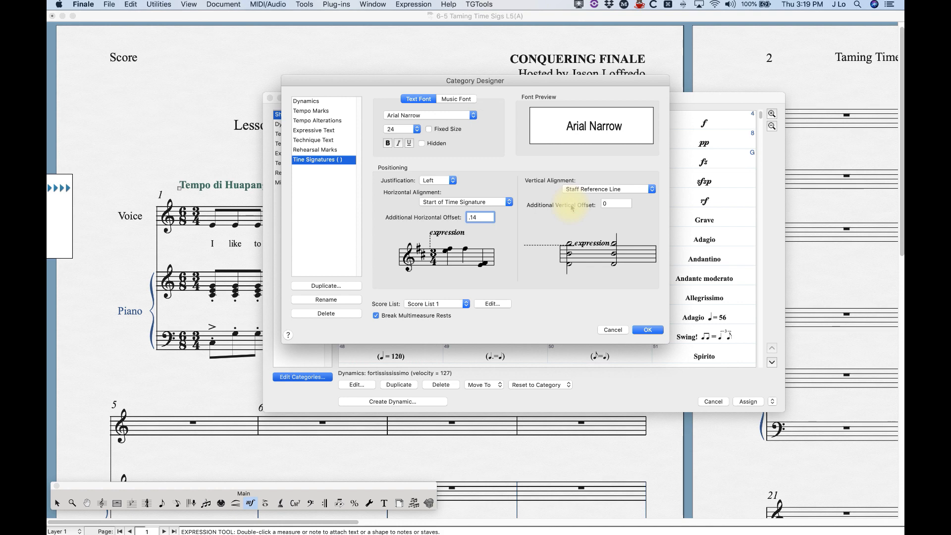
pyautogui.click(615, 203)
pyautogui.write('-.25')
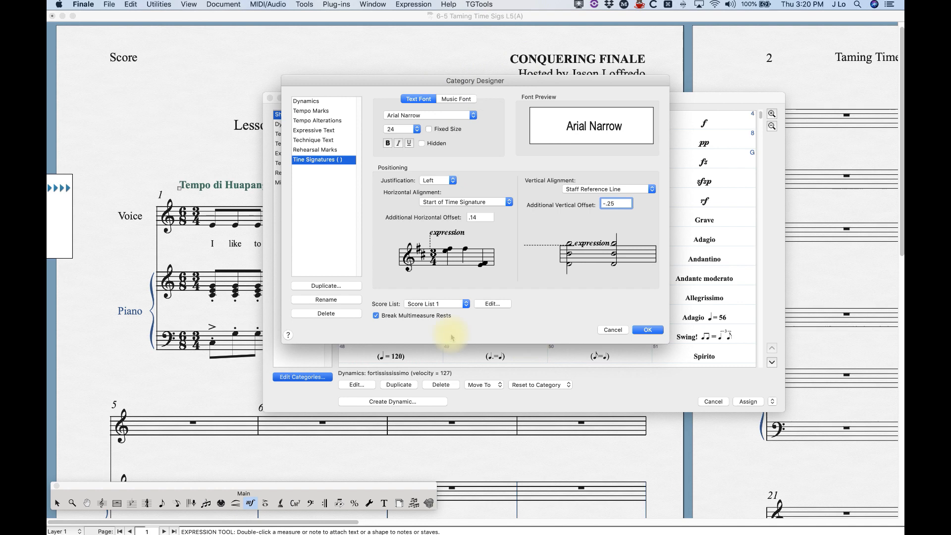
# - Switch the category to Score List 2 and rename that list "All Staves"
pyautogui.click(417, 306)
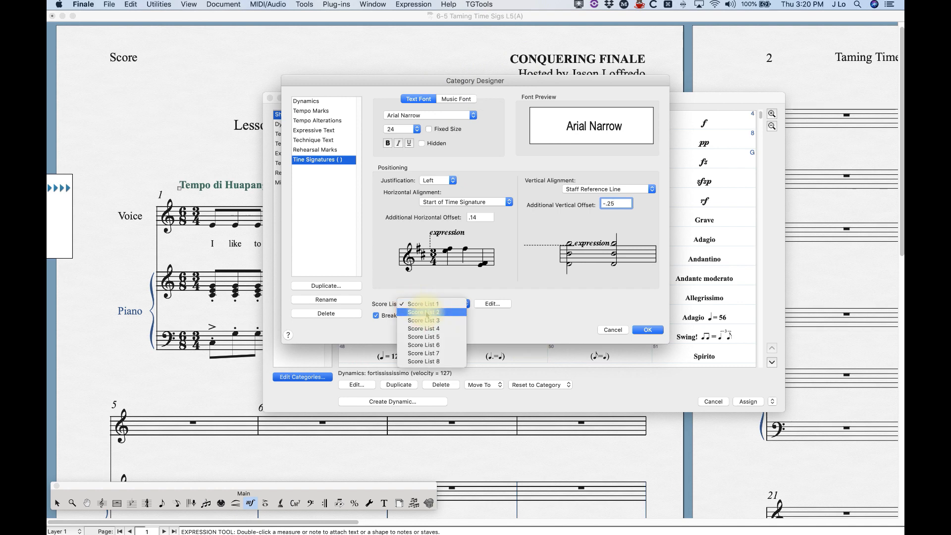
pyautogui.click(424, 312)
pyautogui.click(495, 303)
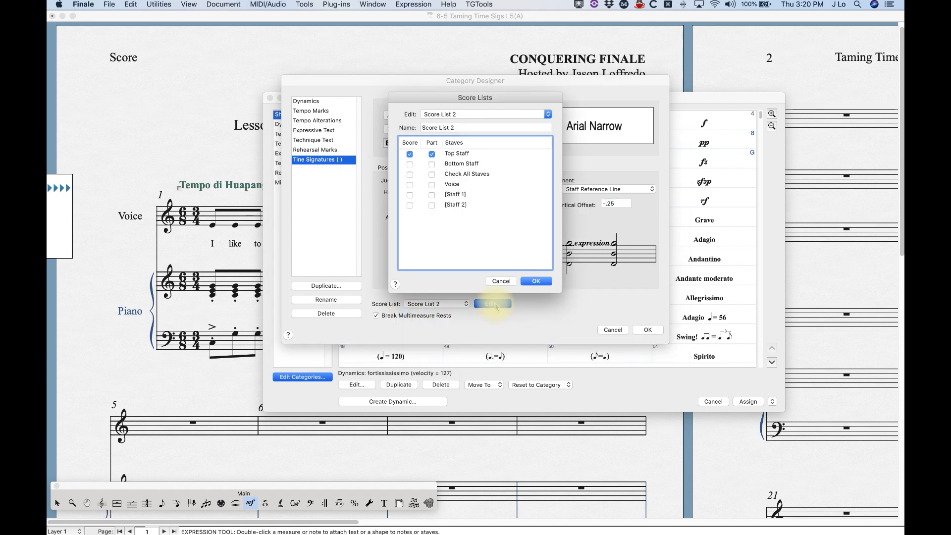
pyautogui.click(459, 128)
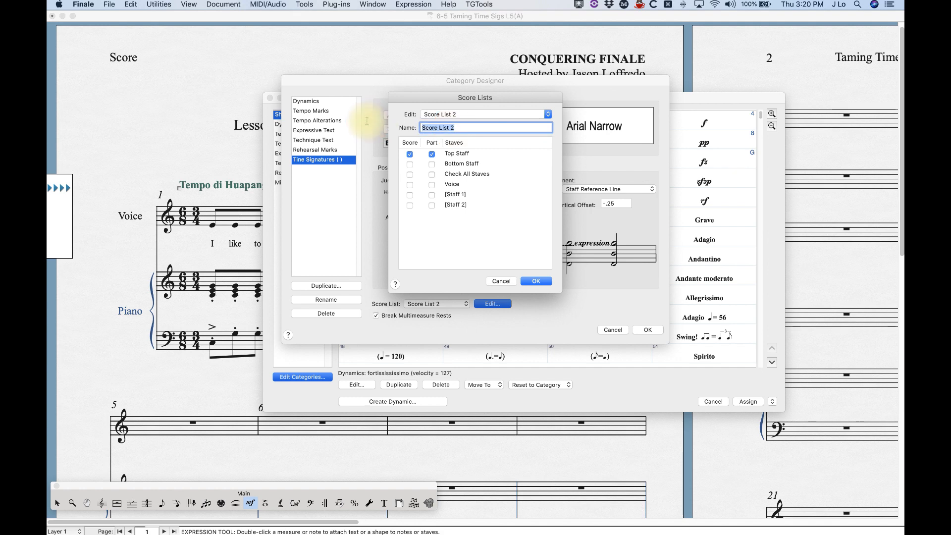
pyautogui.write('All Staves')
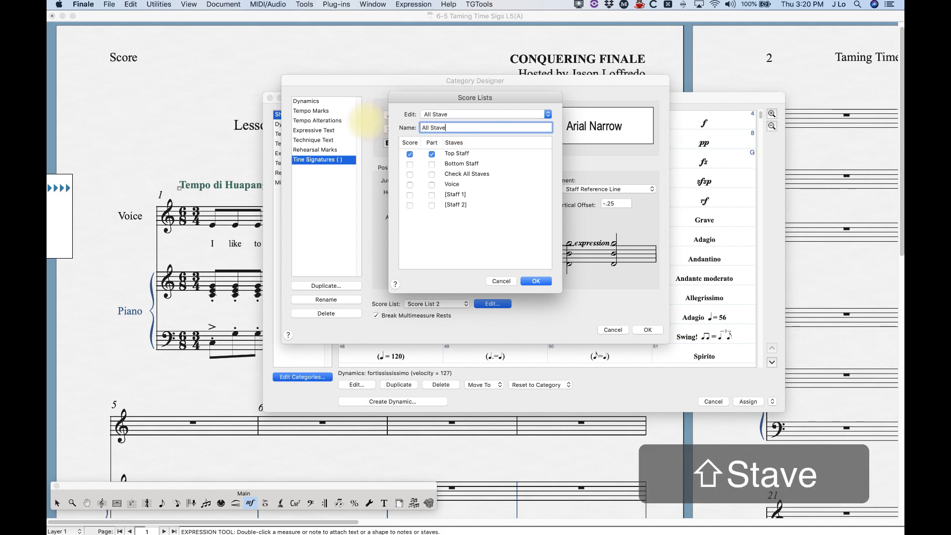
# - Include every staff for both score and parts in the All Staves list, and accept the category settings
pyautogui.click(410, 164)
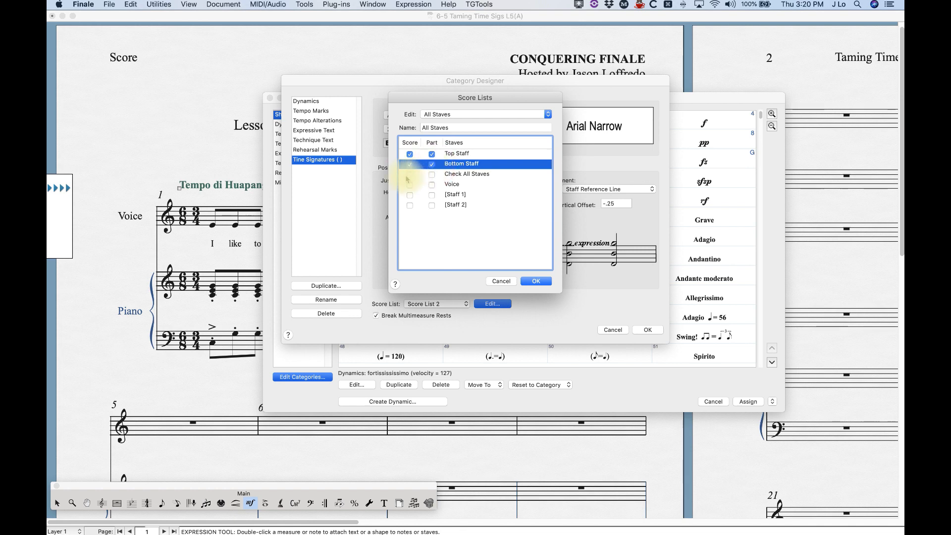
pyautogui.click(432, 174)
pyautogui.click(432, 174)
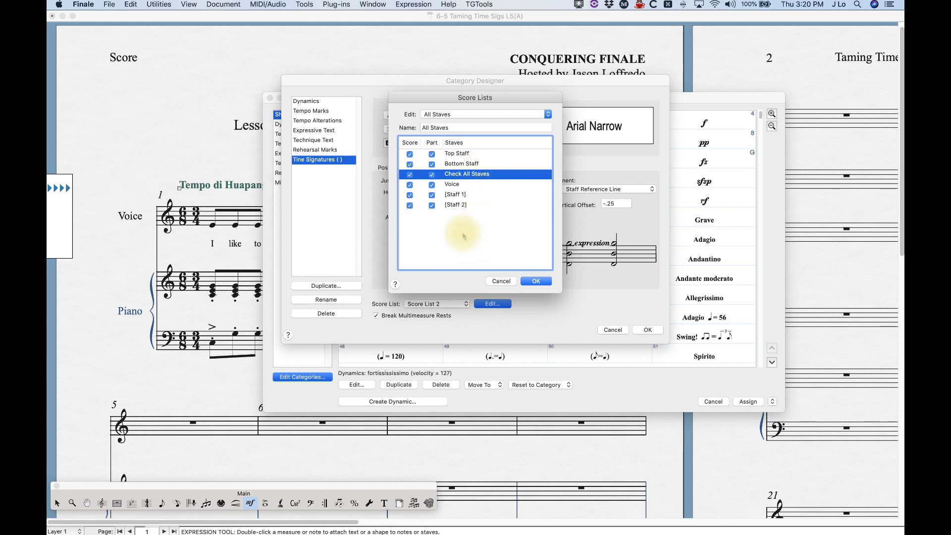
pyautogui.click(536, 281)
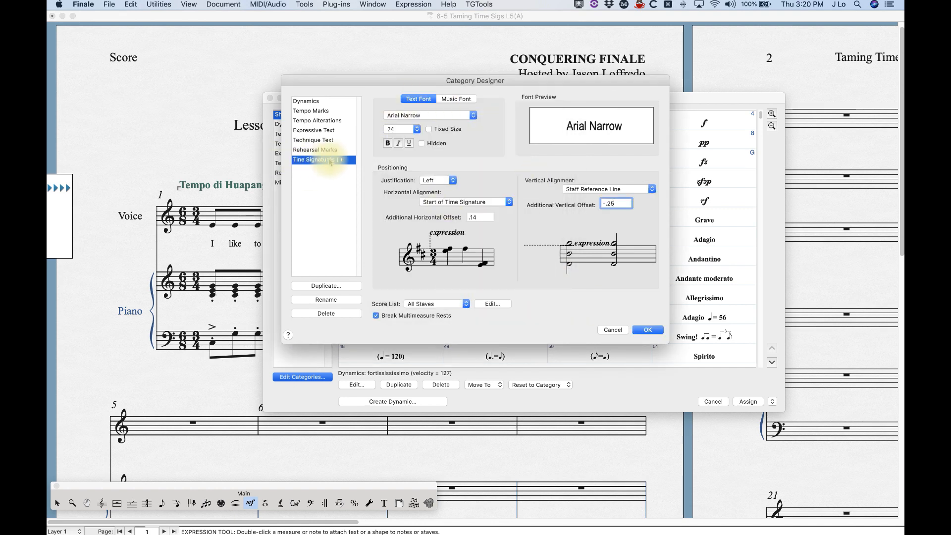
pyautogui.click(641, 329)
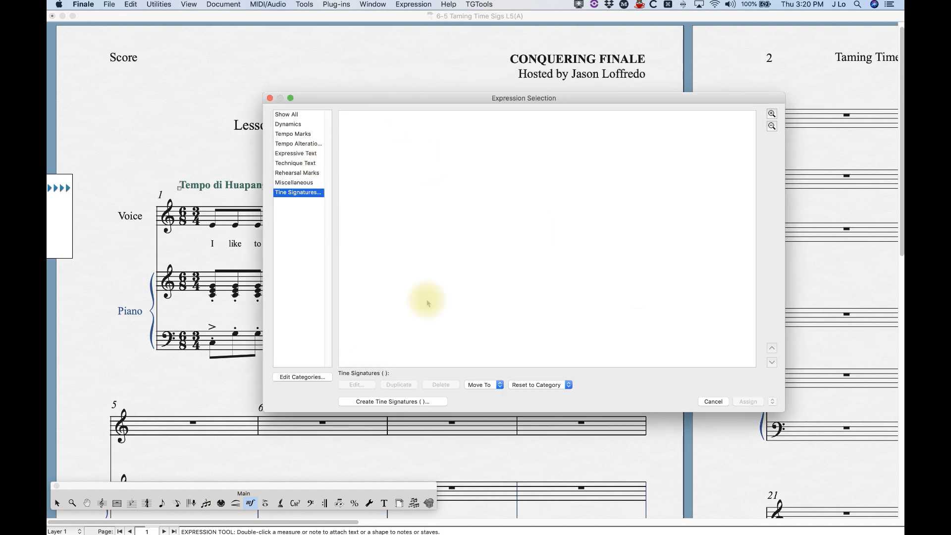
# - Create a "( )" text expression in the Tine Signatures ( ) category and assign it to measure 1
pyautogui.click(406, 403)
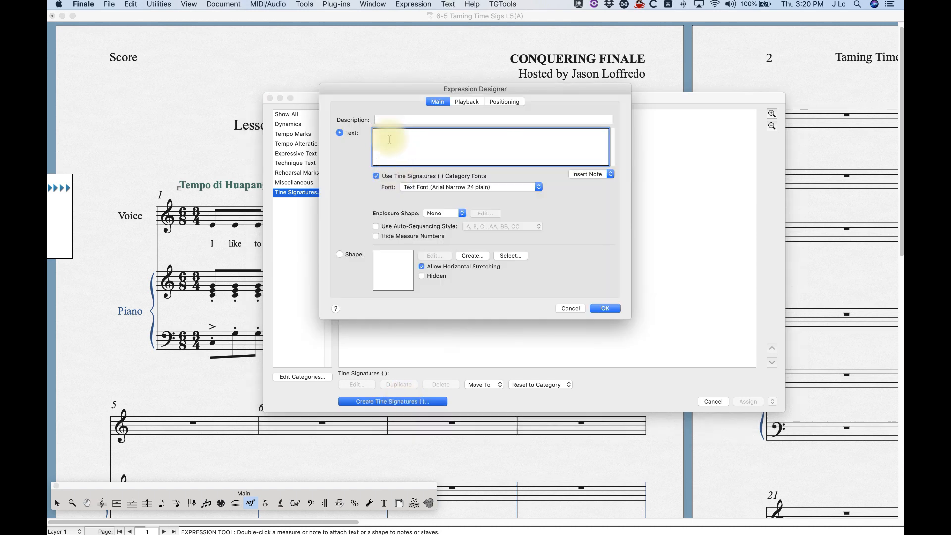
pyautogui.write('( ')
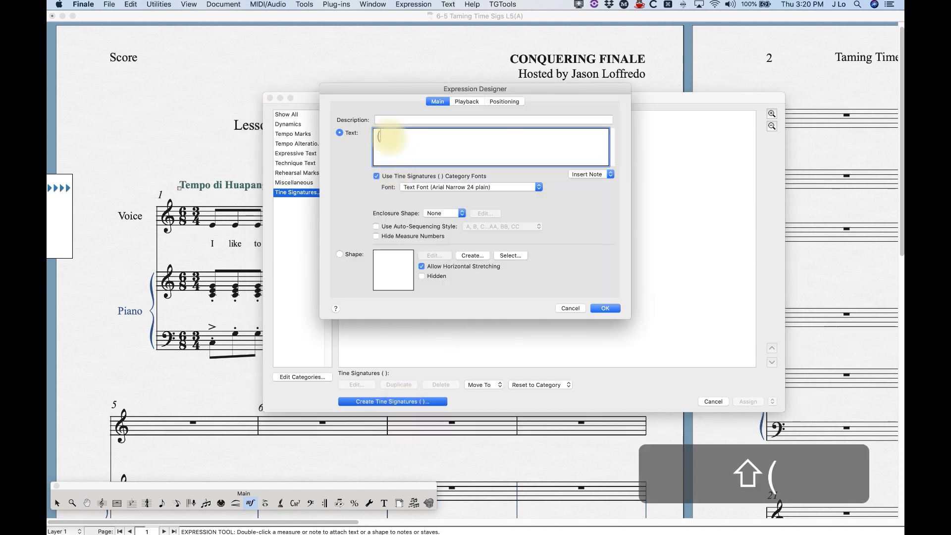
pyautogui.write(')')
pyautogui.click(605, 308)
pyautogui.click(748, 402)
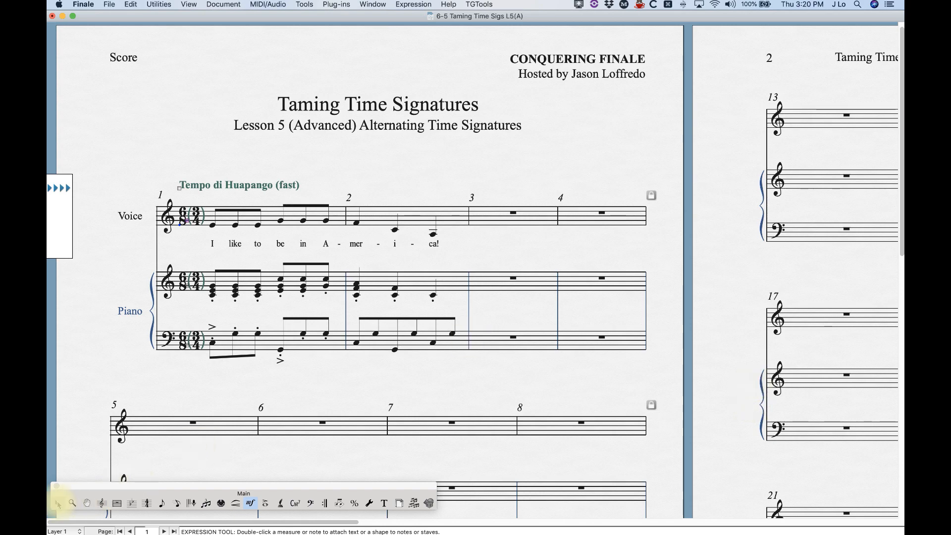
# - Delete the parentheses expression from the time signature in measure 1
pyautogui.click(57, 502)
pyautogui.press('super+equal')
pyautogui.press('super+equal')
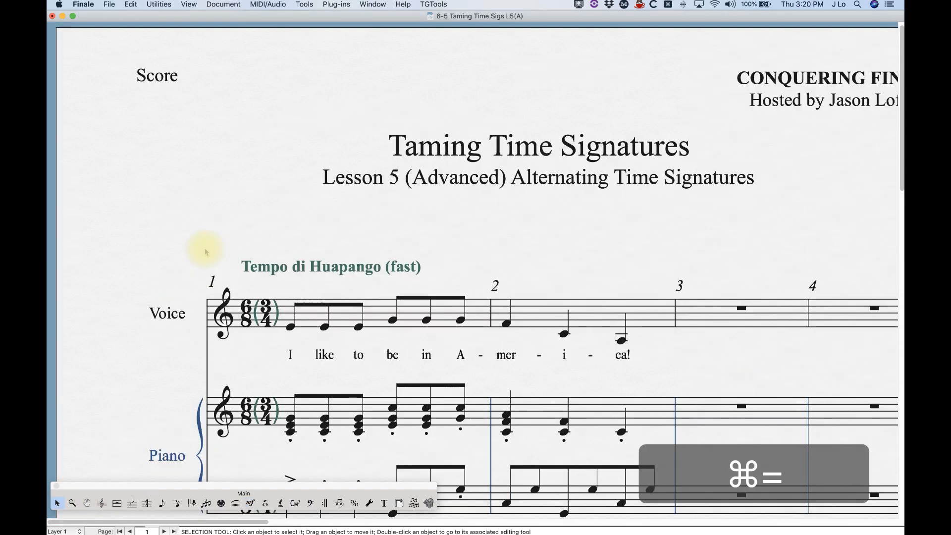
pyautogui.scroll(-1, 378, 403)
pyautogui.hscroll(2, 379, 404)
pyautogui.hscroll(2, 379, 403)
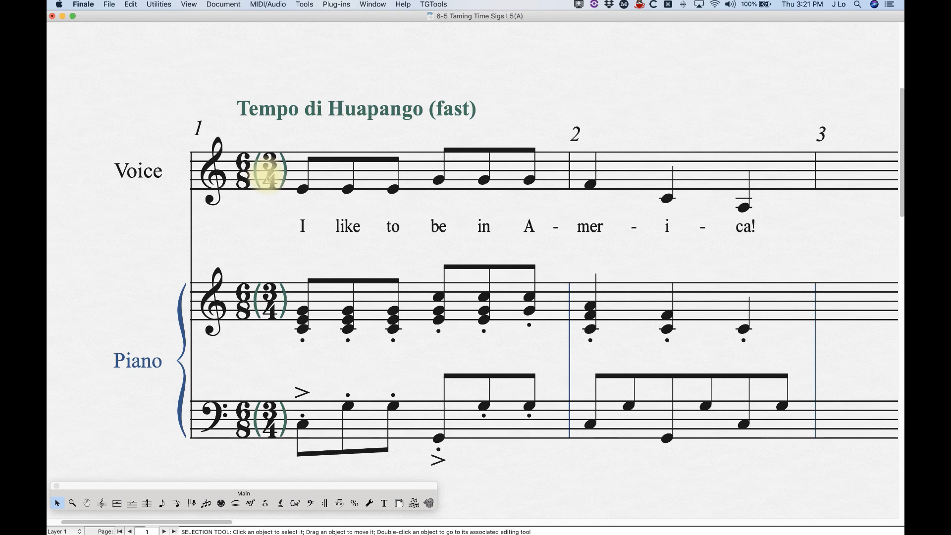
pyautogui.click(250, 503)
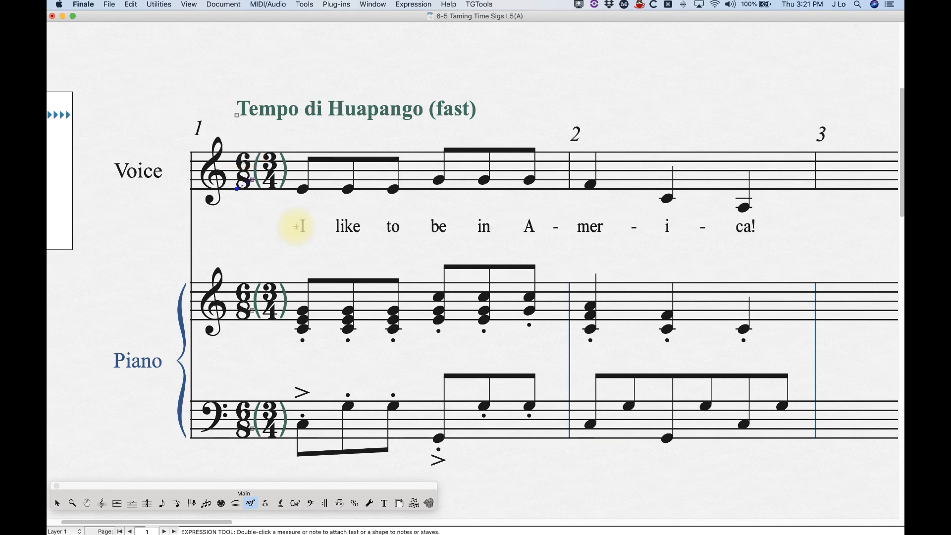
pyautogui.press('BackSpace')
# - Duplicate the parentheses expression, replace the copy's text with a vertical bar "|" and assign it to measure 1
pyautogui.doubleClick(342, 185)
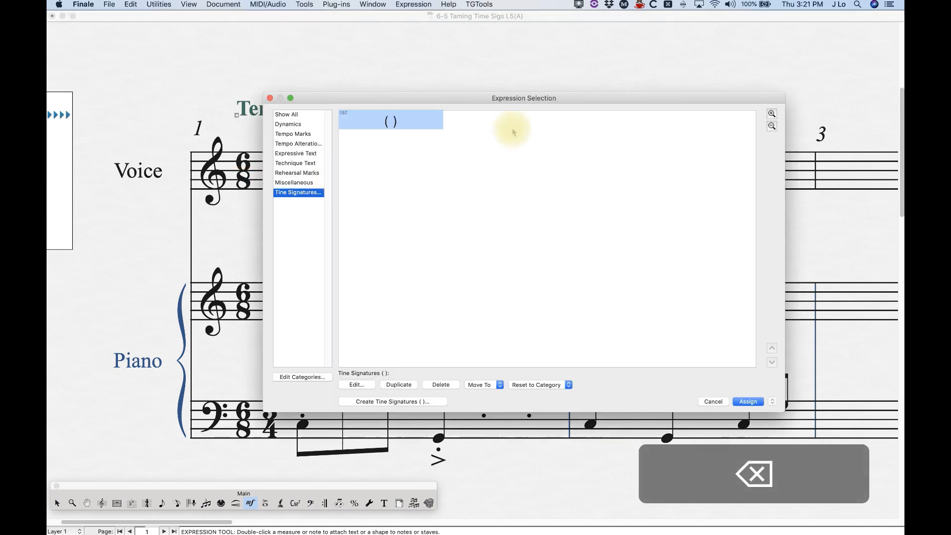
pyautogui.click(399, 384)
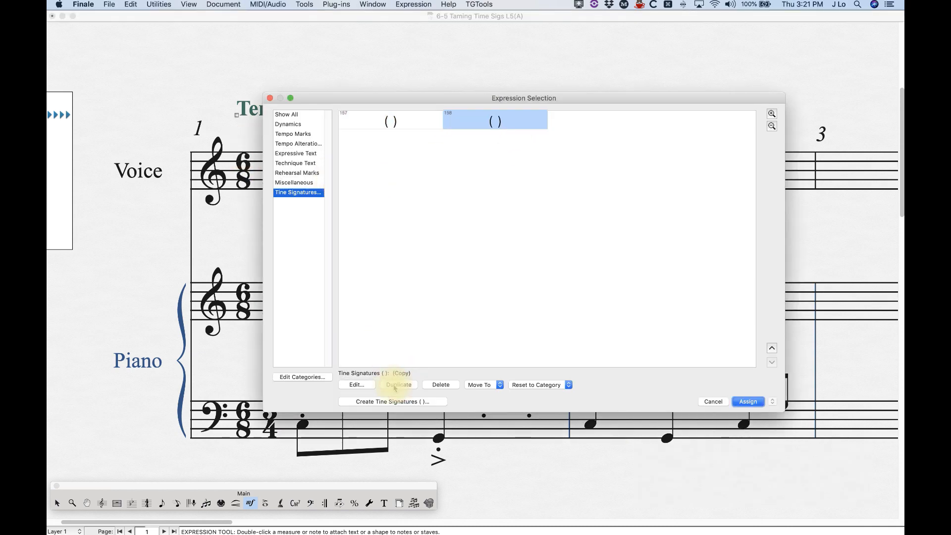
pyautogui.click(367, 386)
pyautogui.click(407, 138)
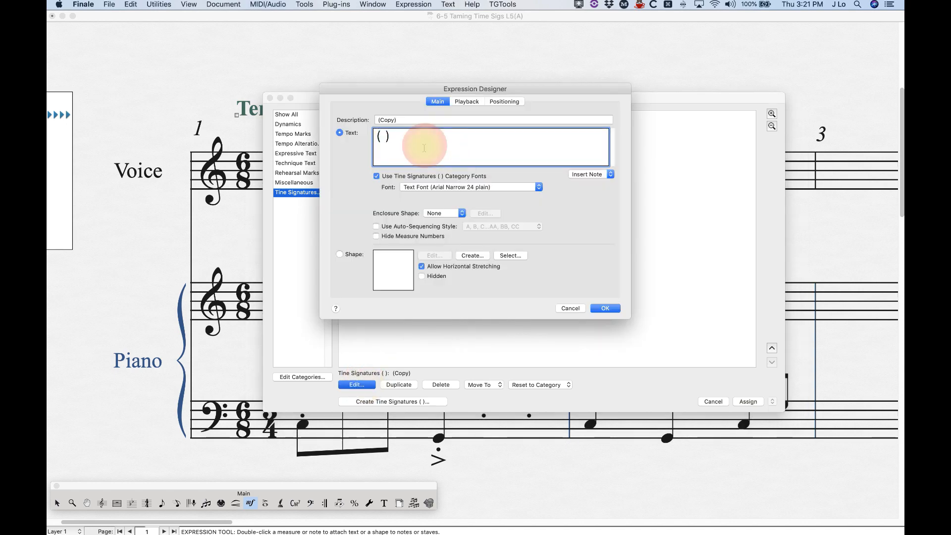
pyautogui.write('|')
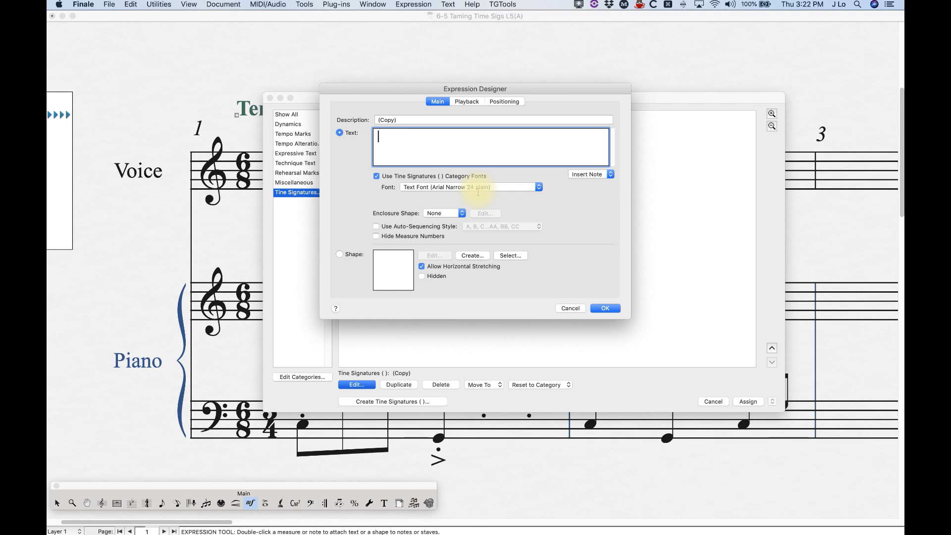
pyautogui.click(605, 308)
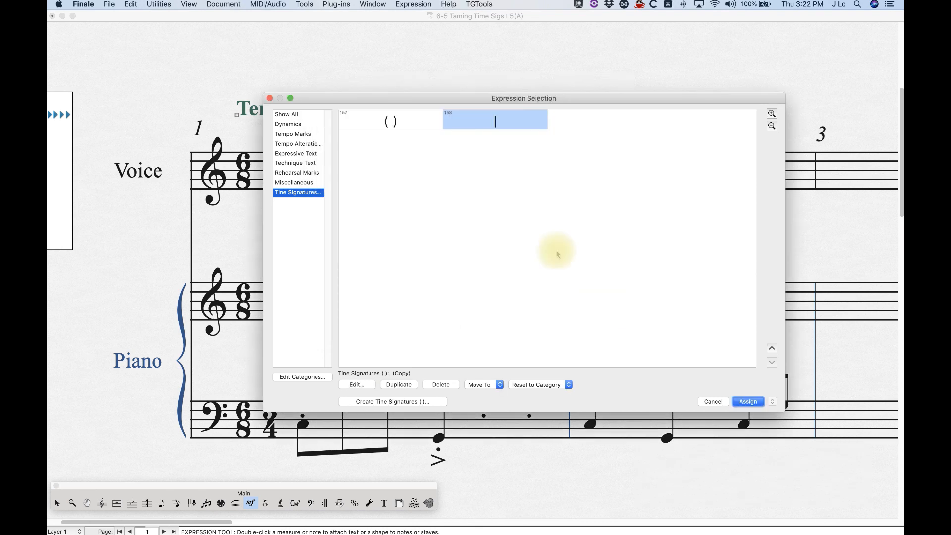
pyautogui.click(745, 401)
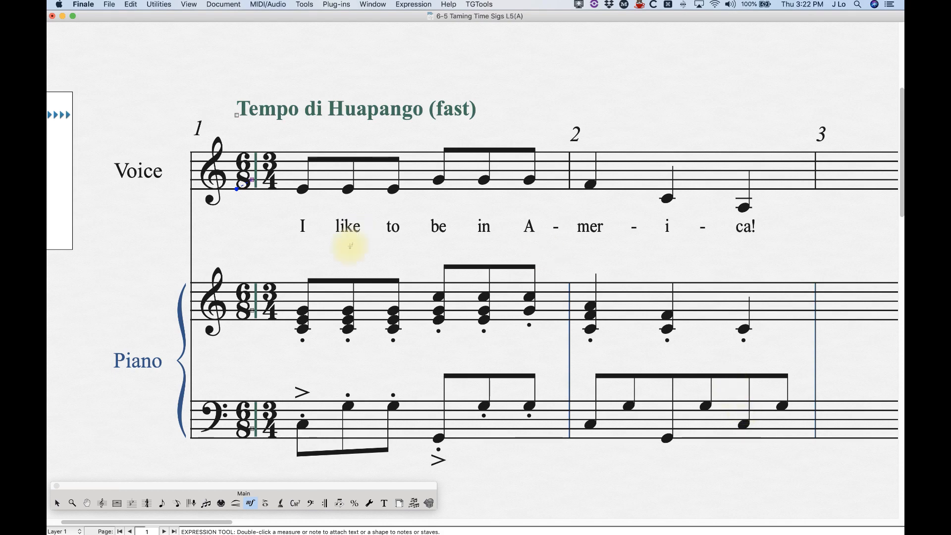
# - Delete the vertical bar expression from between 6/8 and 3/4 in measure 1
pyautogui.click(57, 503)
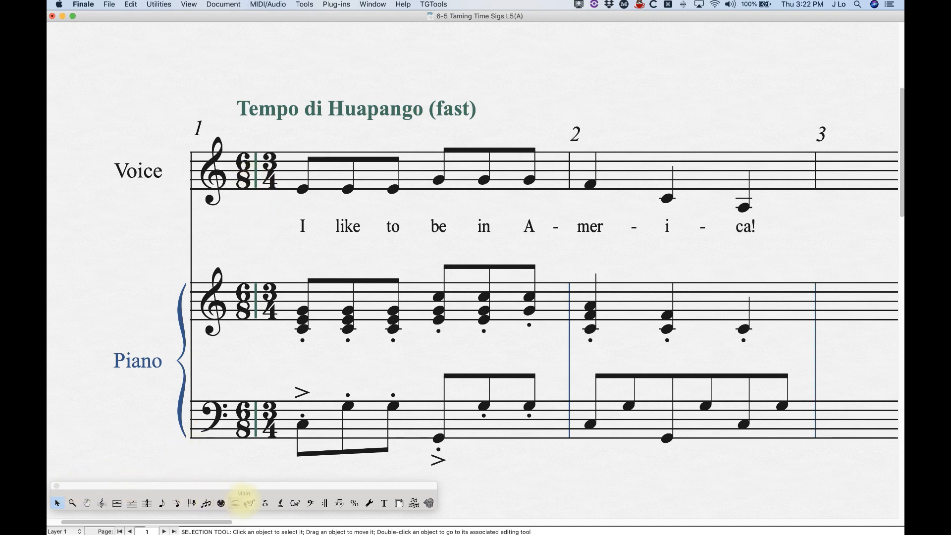
pyautogui.click(250, 503)
pyautogui.moveTo(235, 144); pyautogui.dragTo(280, 216)
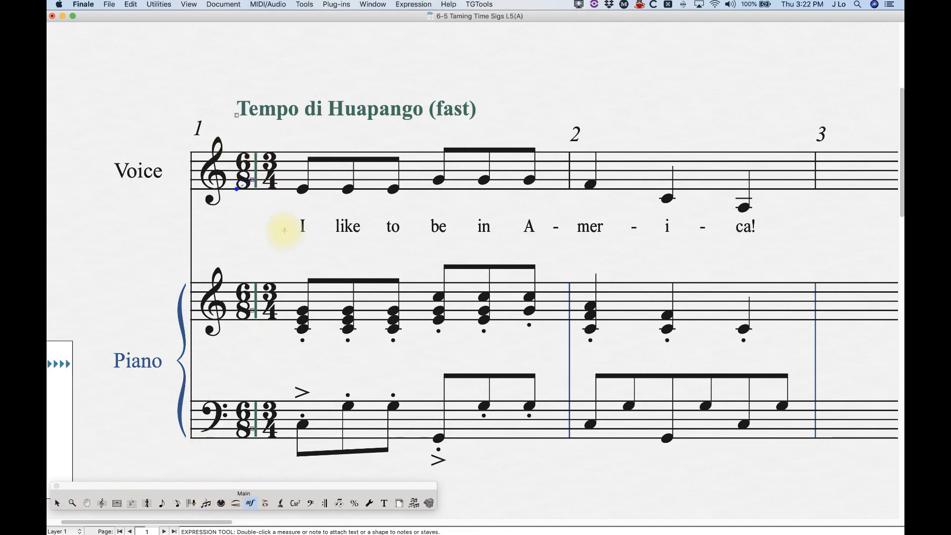
pyautogui.press('BackSpace')
# - Duplicate the vertical bar expression and replace the copy's text with a slash "/"
pyautogui.doubleClick(325, 178)
pyautogui.click(500, 123)
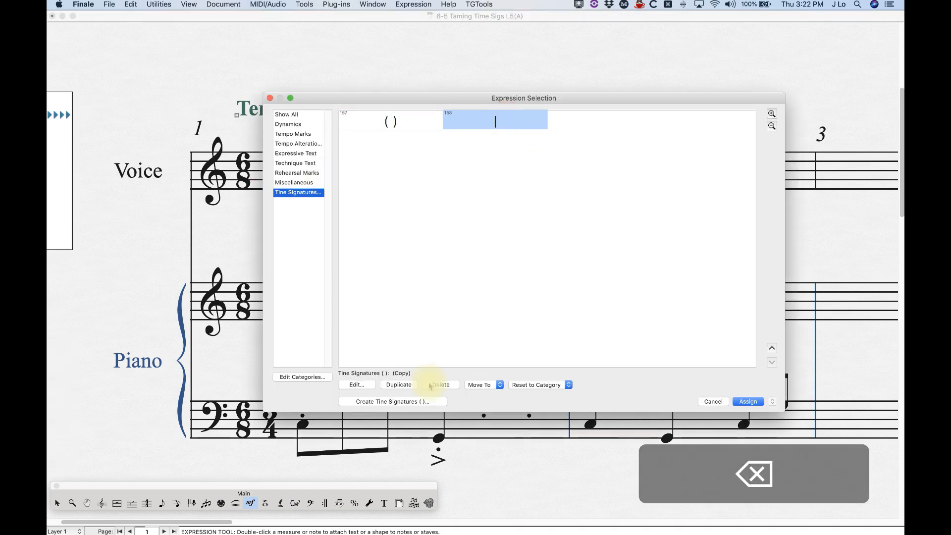
pyautogui.click(399, 384)
pyautogui.click(355, 385)
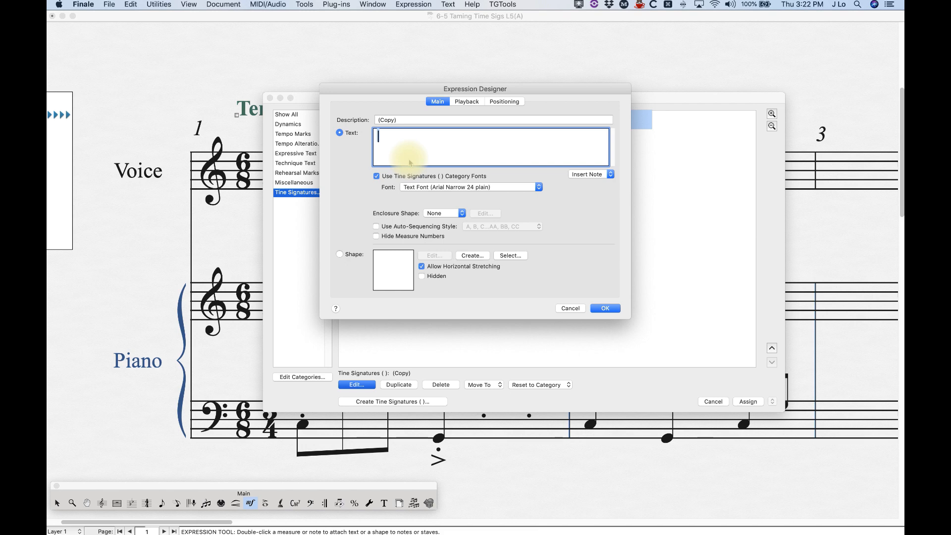
pyautogui.write('/')
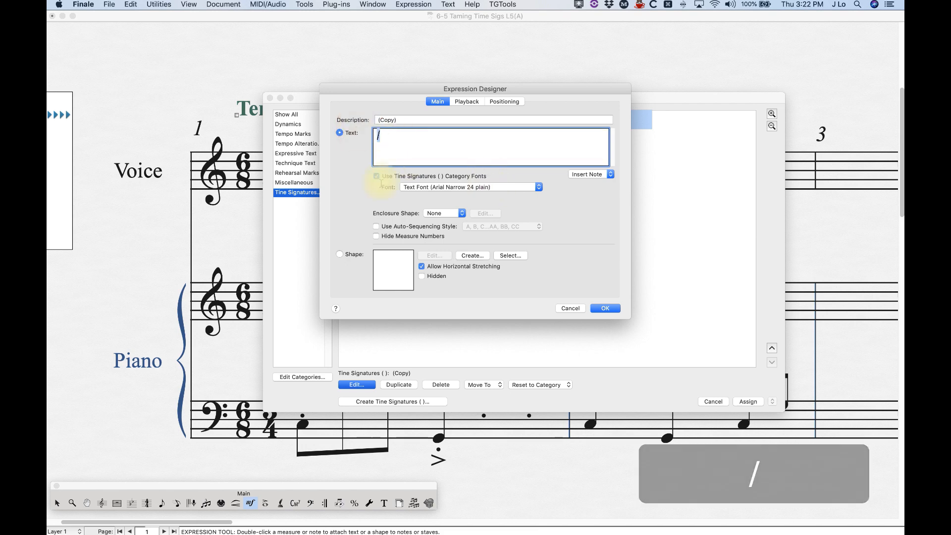
# - Turn off the category fonts for the slash expression and set its Arial Narrow point size to 32
pyautogui.click(376, 176)
pyautogui.click(563, 189)
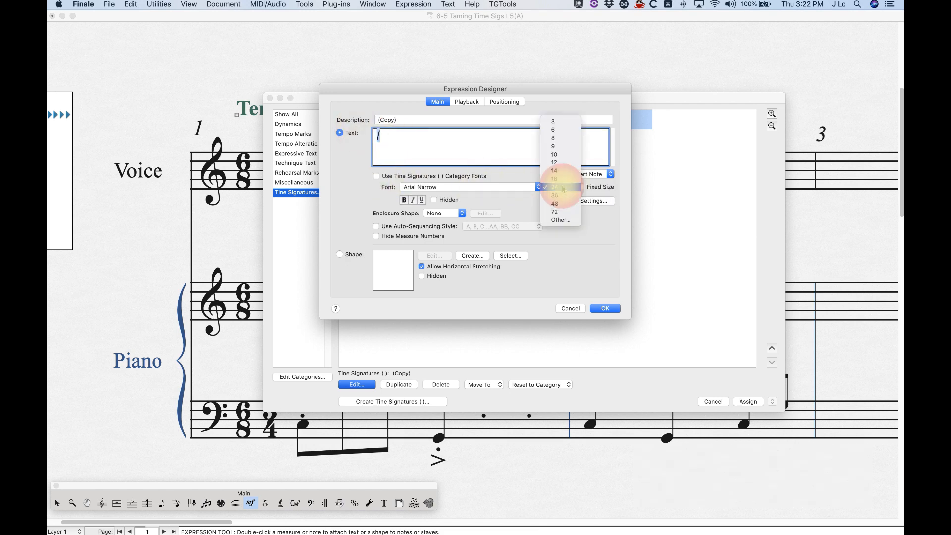
pyautogui.click(557, 218)
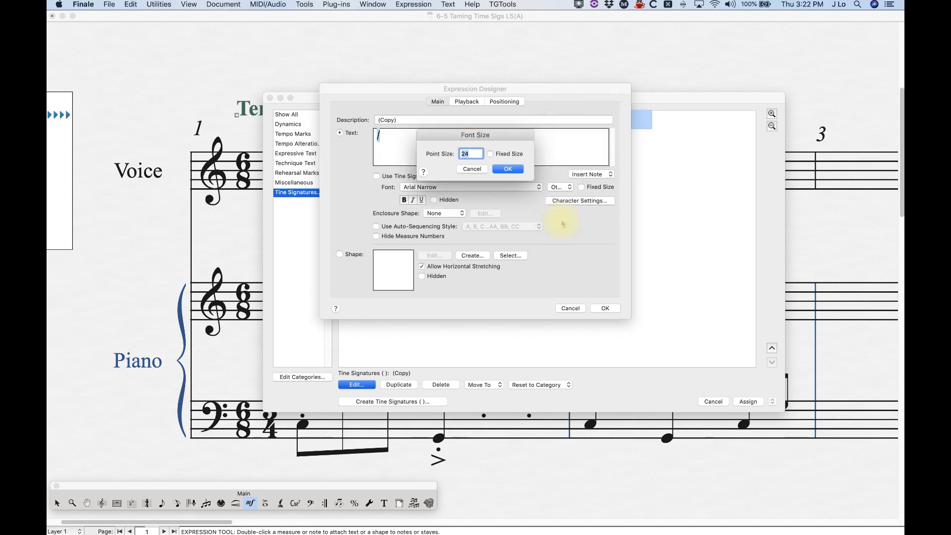
pyautogui.write('32')
pyautogui.click(508, 169)
pyautogui.click(602, 309)
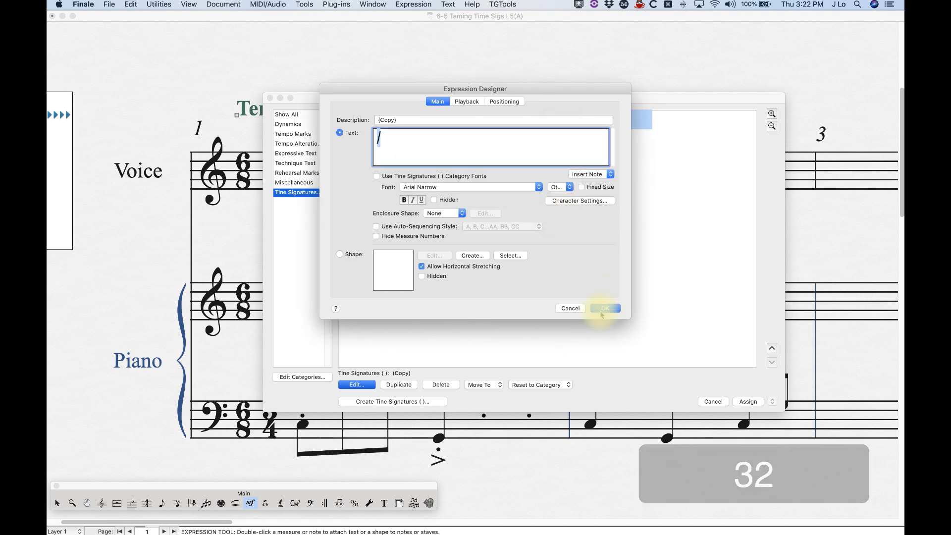
# - Assign the slash expression to measure 1 and move it slightly lower between 6/8 and 3/4
pyautogui.click(748, 401)
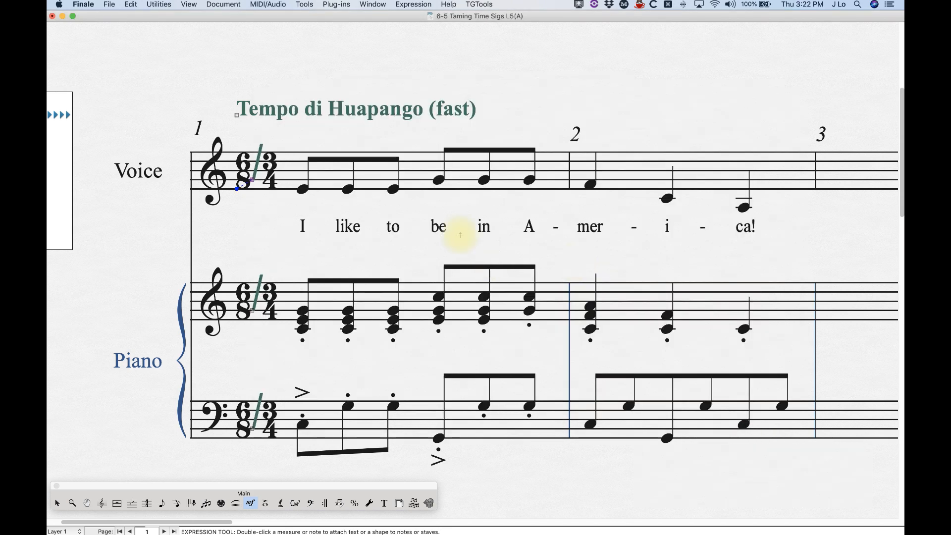
pyautogui.moveTo(251, 181); pyautogui.dragTo(251, 188)
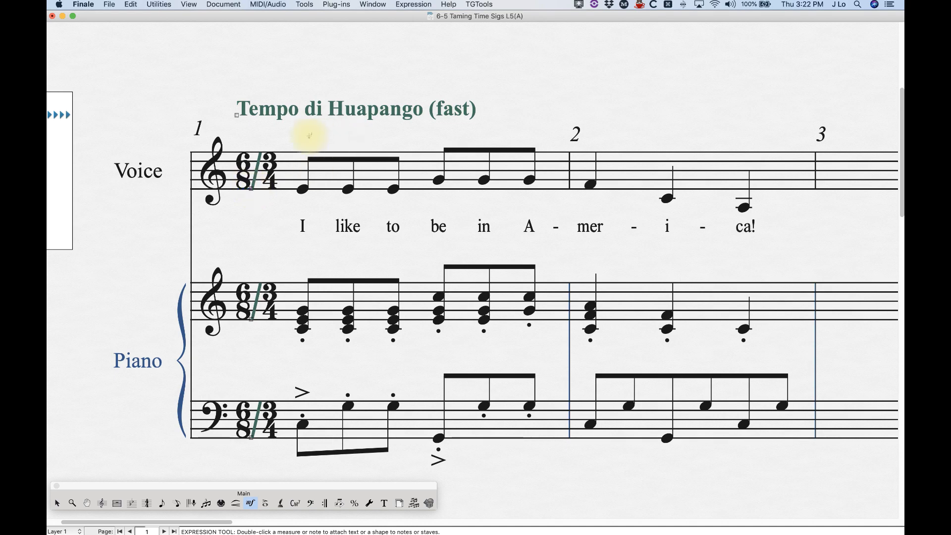
# - Replace the slash in measure 1 with the parentheses expression around the 3/4 time signature
pyautogui.moveTo(231, 139); pyautogui.dragTo(276, 217)
pyautogui.press('BackSpace')
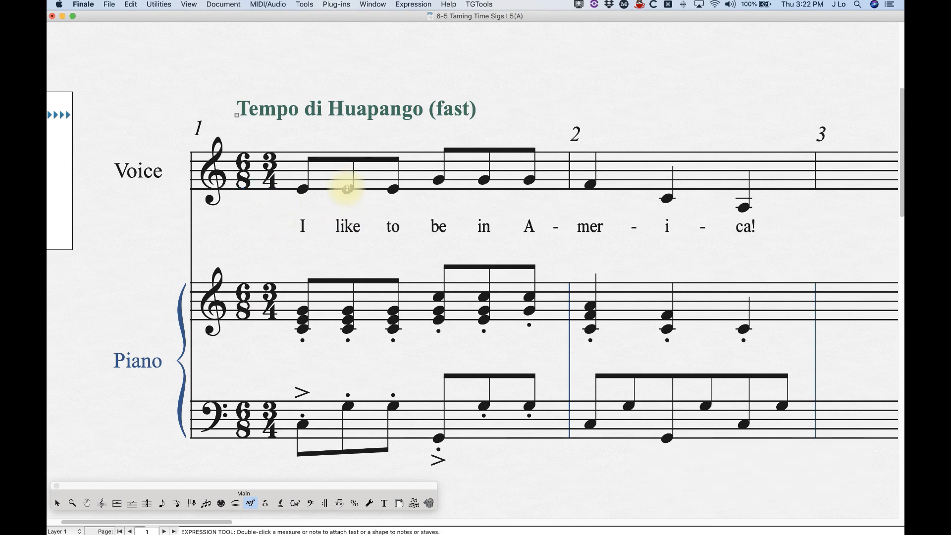
pyautogui.doubleClick(328, 179)
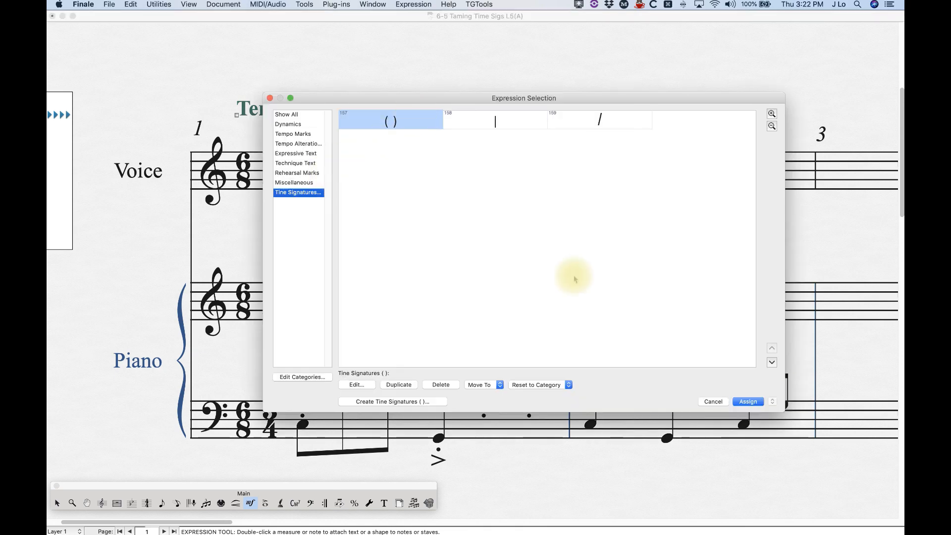
pyautogui.click(748, 401)
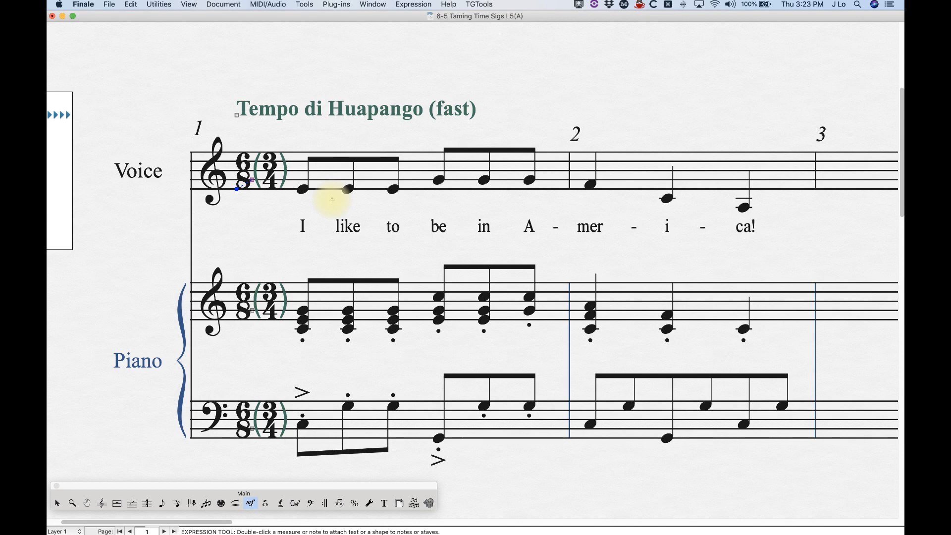
# - Examine the document's time signature options, including the plus sign character for composite time signatures, and close them without changes
pyautogui.click(224, 4)
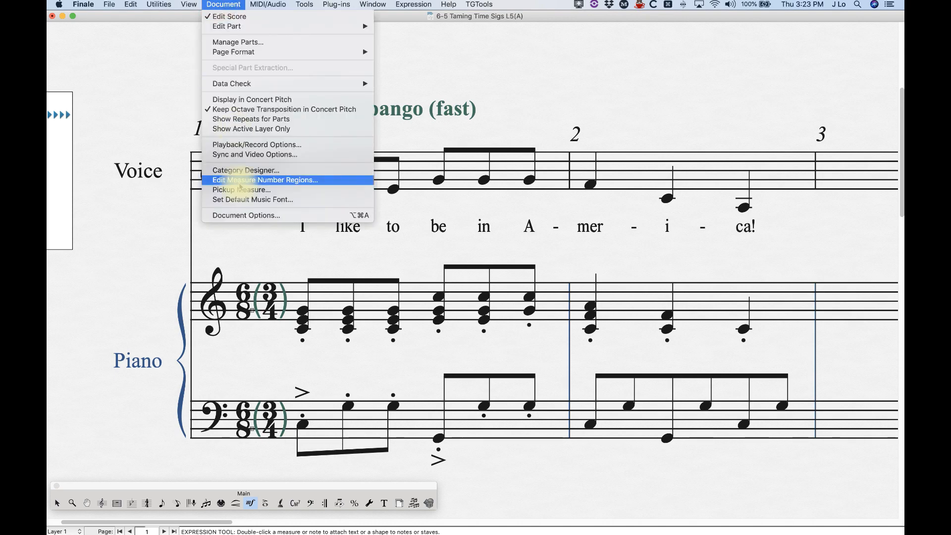
pyautogui.click(265, 216)
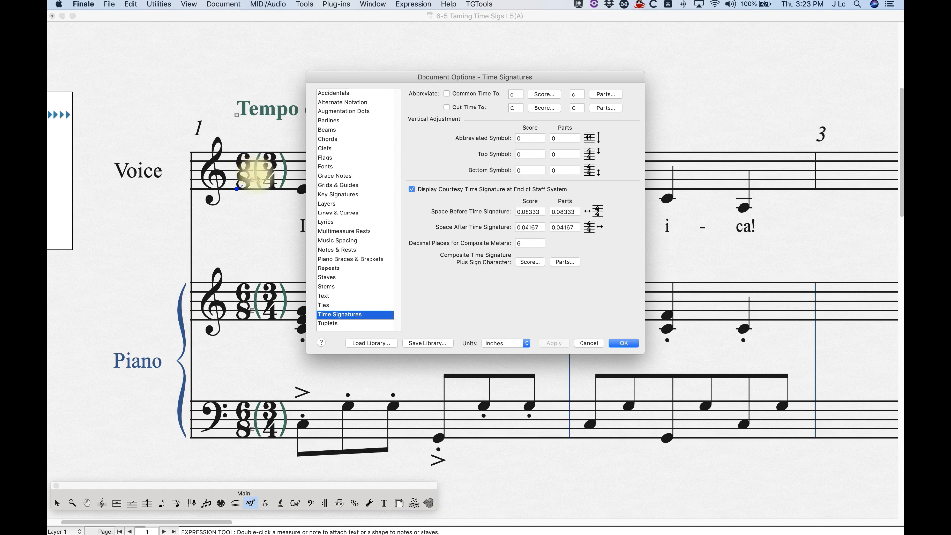
pyautogui.click(586, 343)
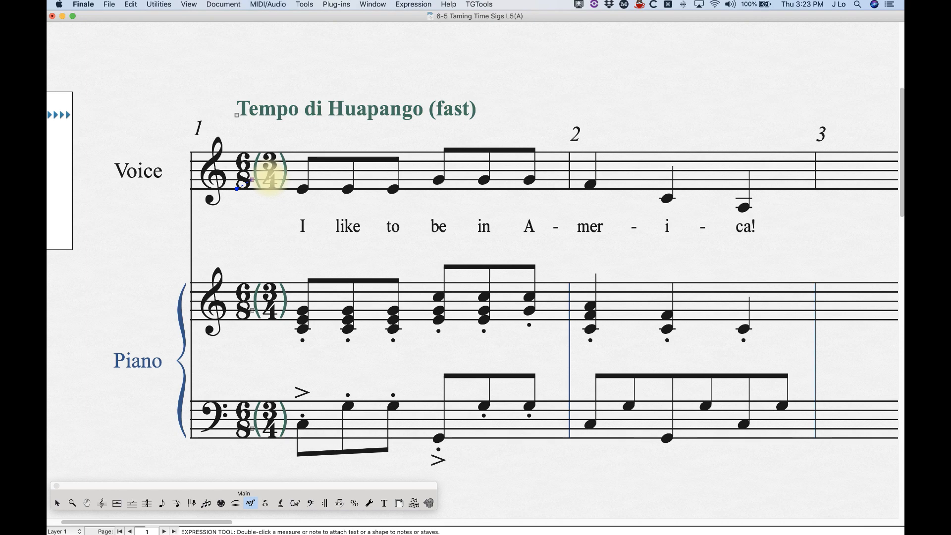
# - Delete the parentheses expression from measure 1 and duplicate the vertical bar expression in the time signatures category
pyautogui.press('BackSpace')
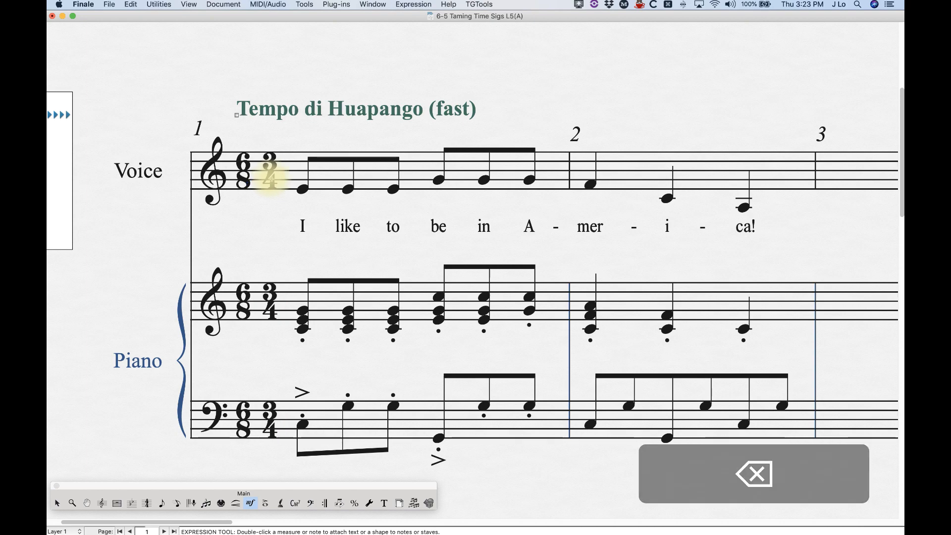
pyautogui.doubleClick(327, 177)
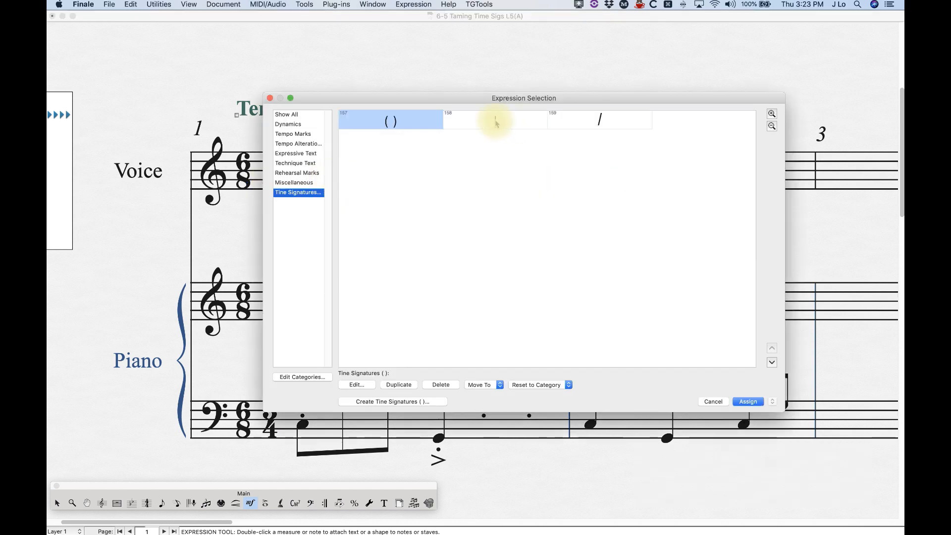
pyautogui.click(495, 121)
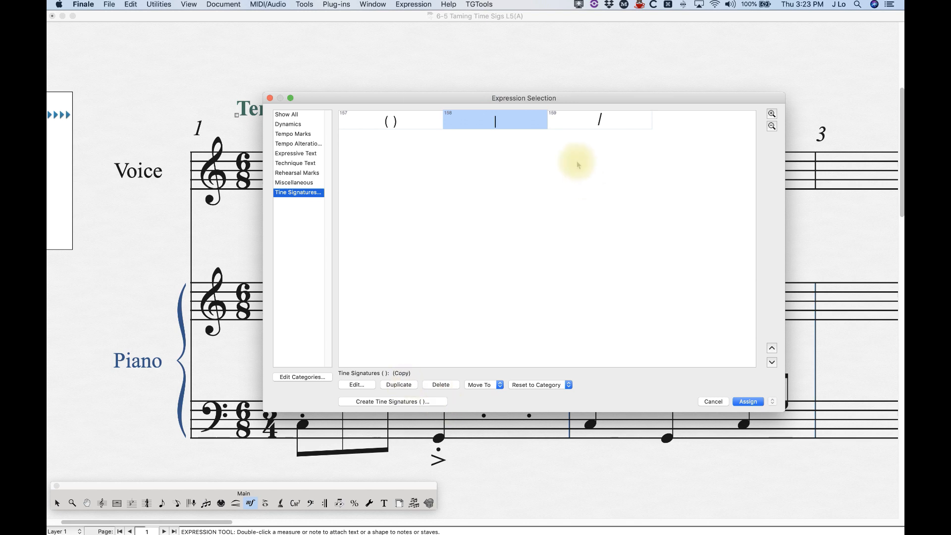
pyautogui.click(395, 384)
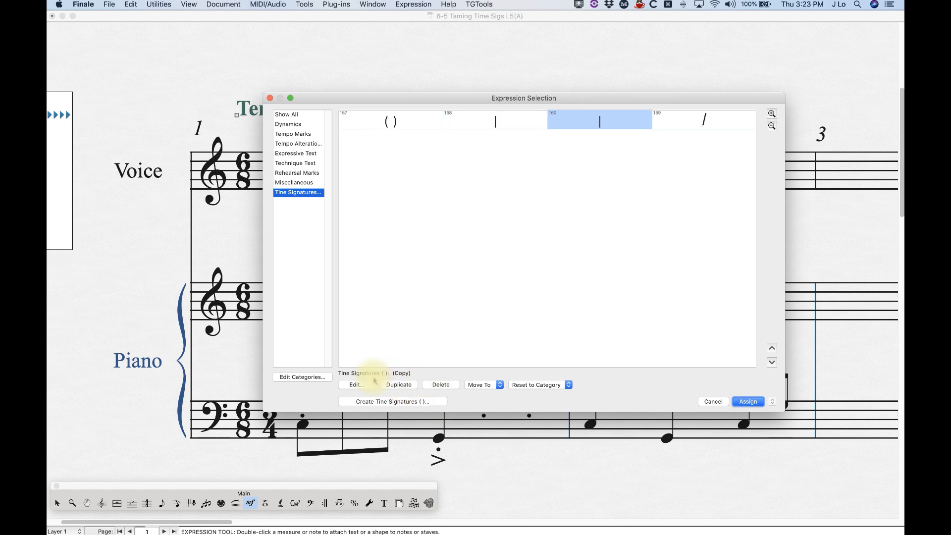
# - Turn off the category fonts for the duplicated vertical bar expression and set its font to Maestro
pyautogui.click(357, 384)
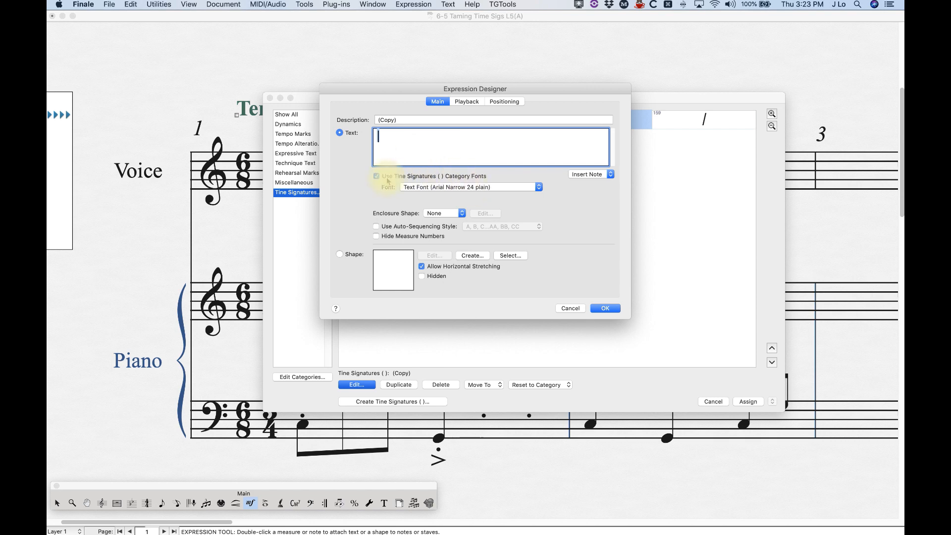
pyautogui.click(376, 176)
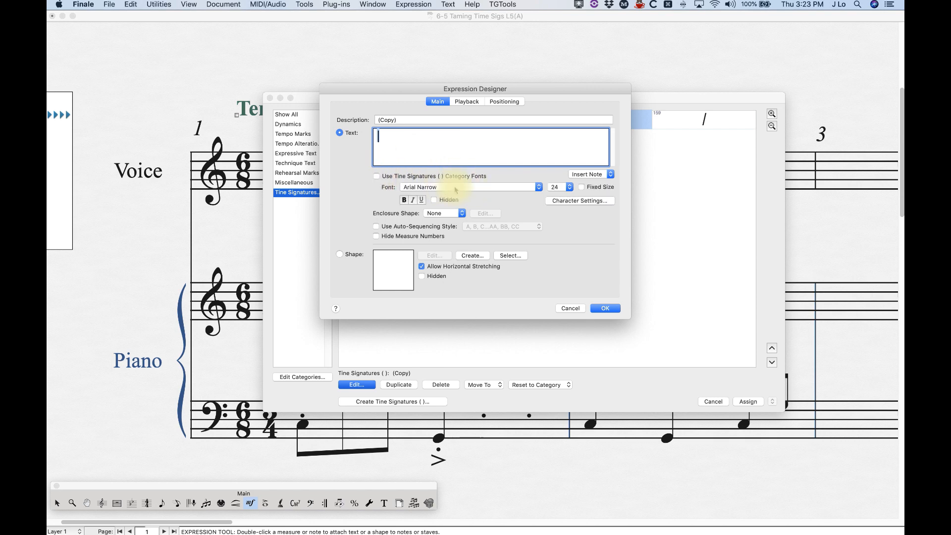
pyautogui.click(456, 187)
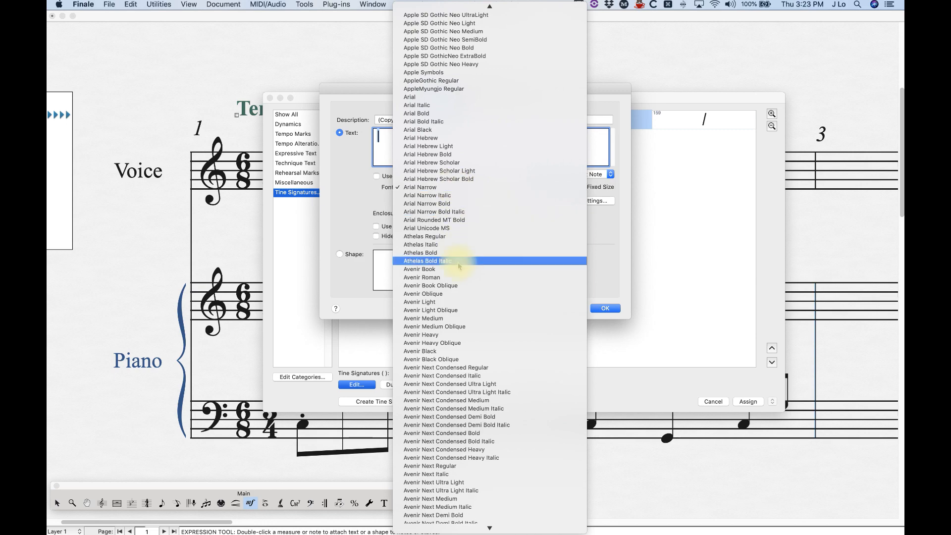
pyautogui.scroll(-20, 459, 262)
pyautogui.scroll(-14, 459, 265)
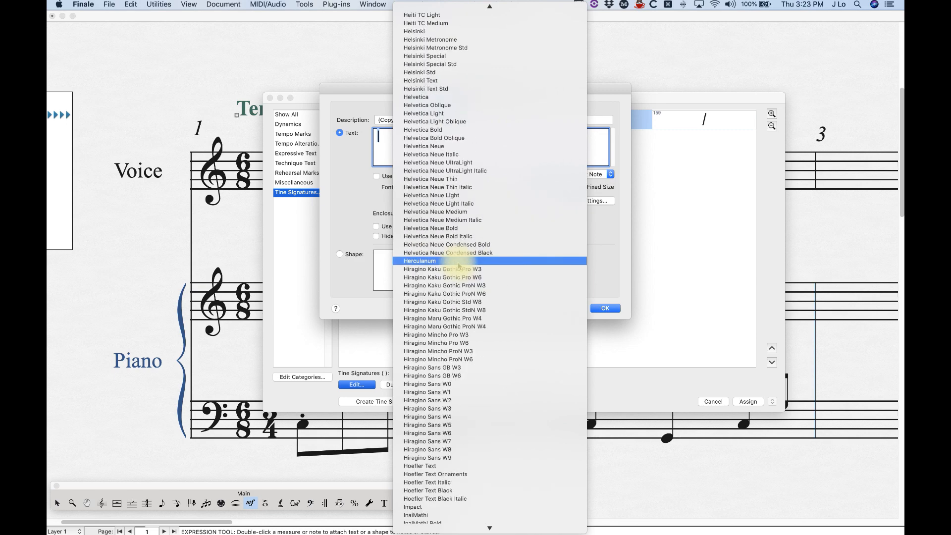
pyautogui.scroll(-20, 459, 265)
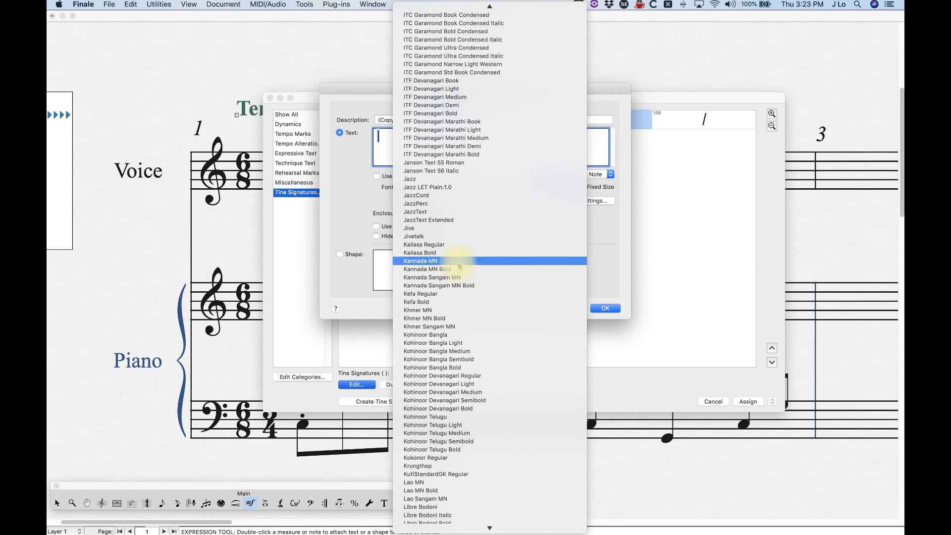
pyautogui.scroll(-17, 459, 266)
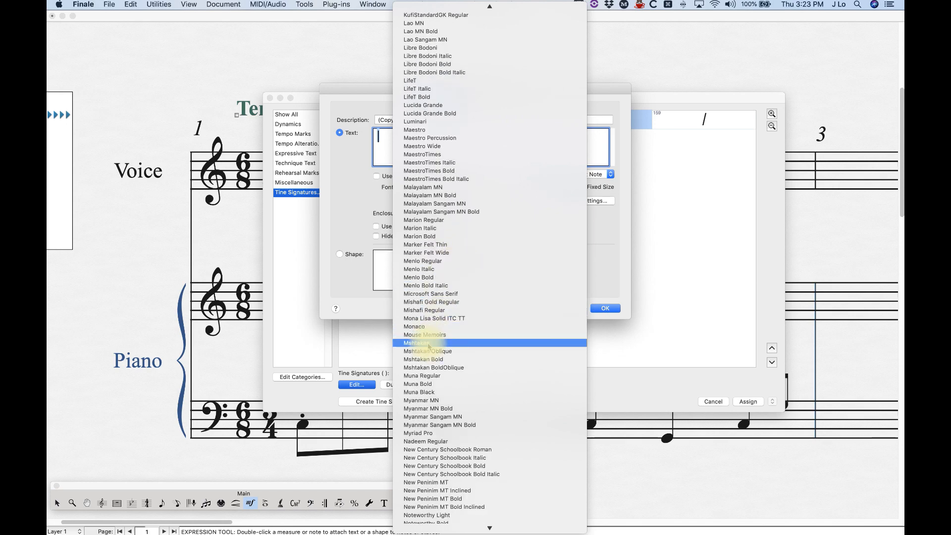
pyautogui.click(411, 130)
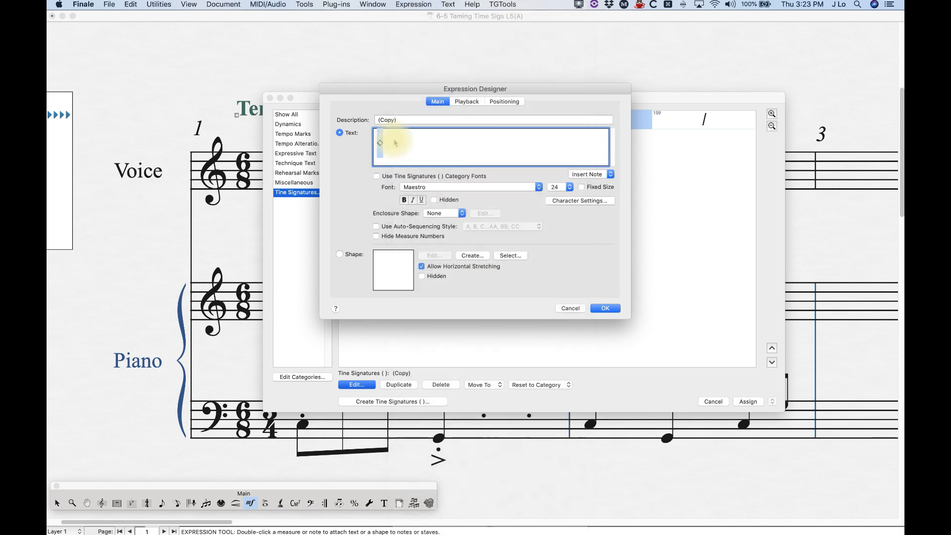
# - Replace the duplicated expression's text with the Maestro plus sign, keeping the 24-point size, and accept the design
pyautogui.click(564, 187)
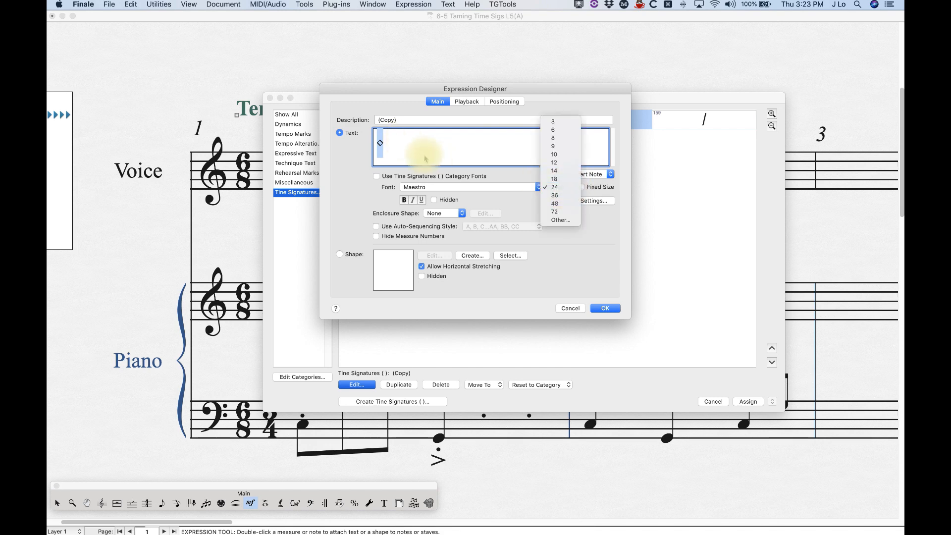
pyautogui.click(420, 156)
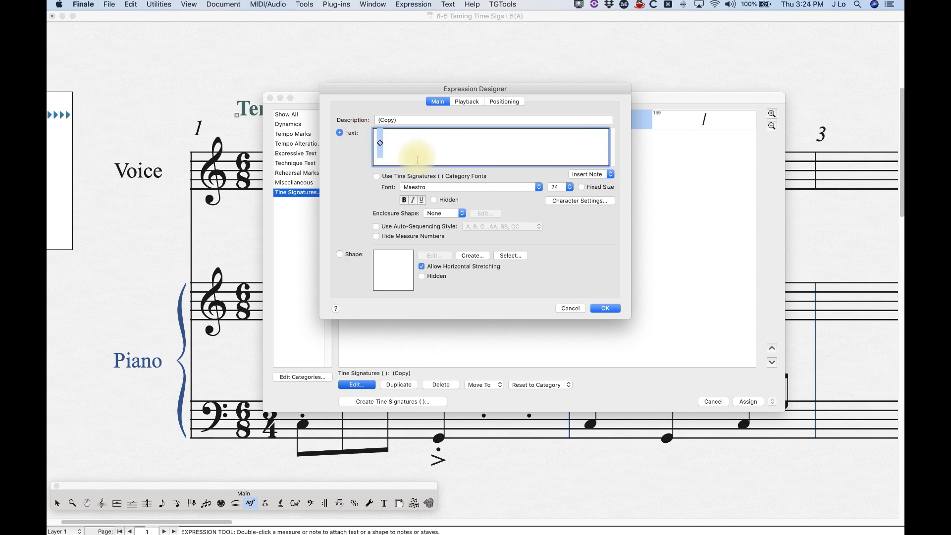
pyautogui.hotkey('alt', 'shift', '\\')
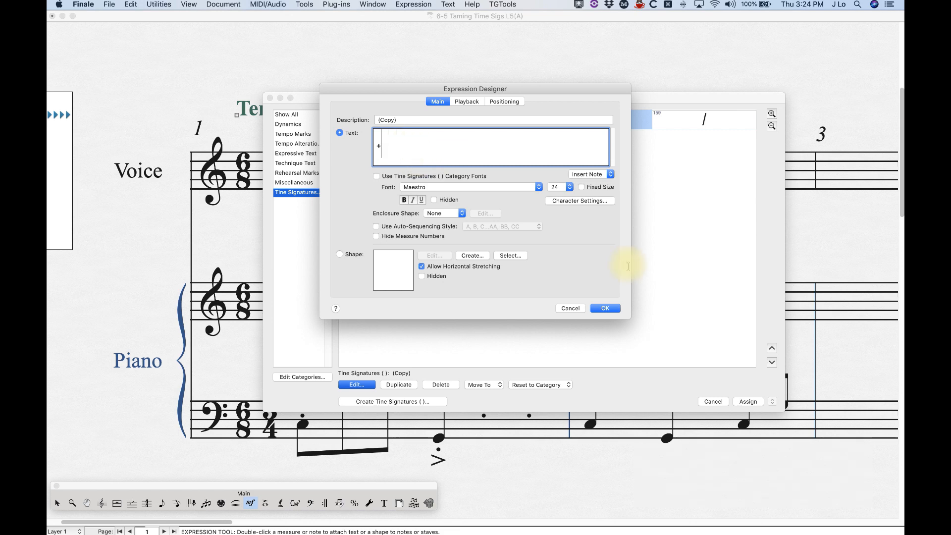
pyautogui.click(605, 308)
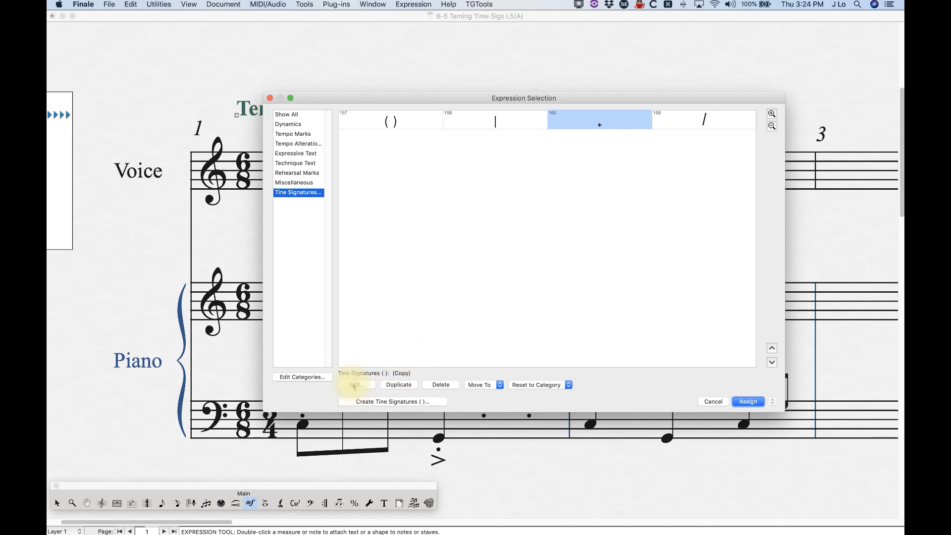
# - Turn off category positioning for the plus sign expression and set its additional horizontal offset to .13 and vertical offset to -0.17
pyautogui.click(354, 385)
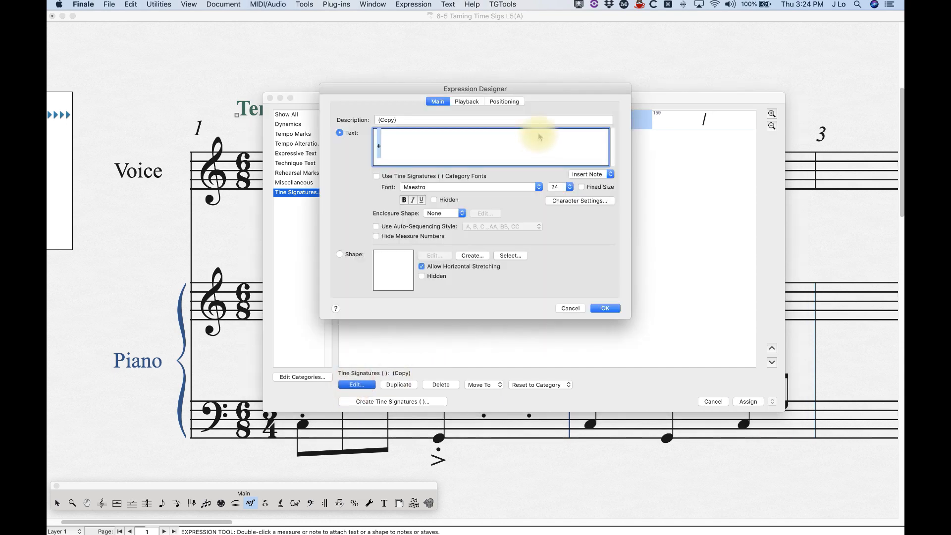
pyautogui.click(504, 101)
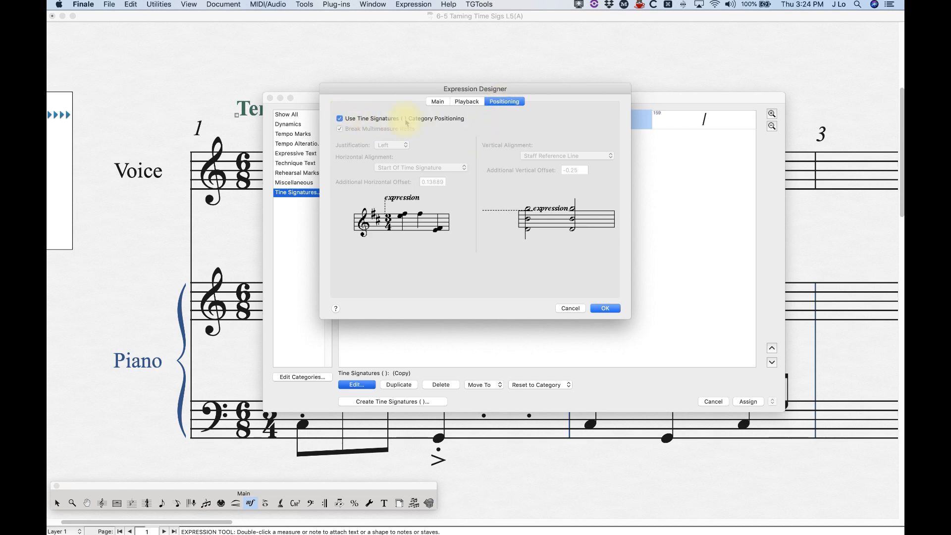
pyautogui.click(345, 121)
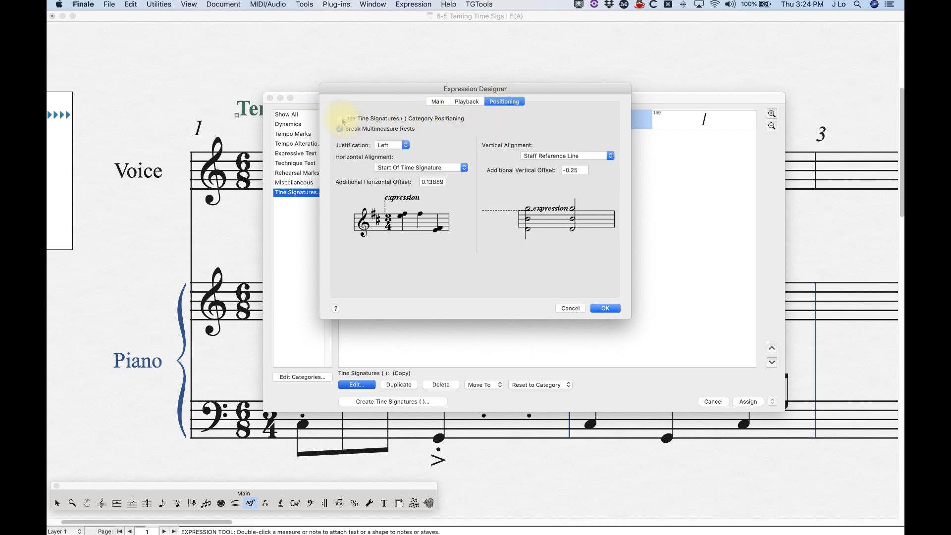
pyautogui.doubleClick(430, 184)
pyautogui.click(434, 182)
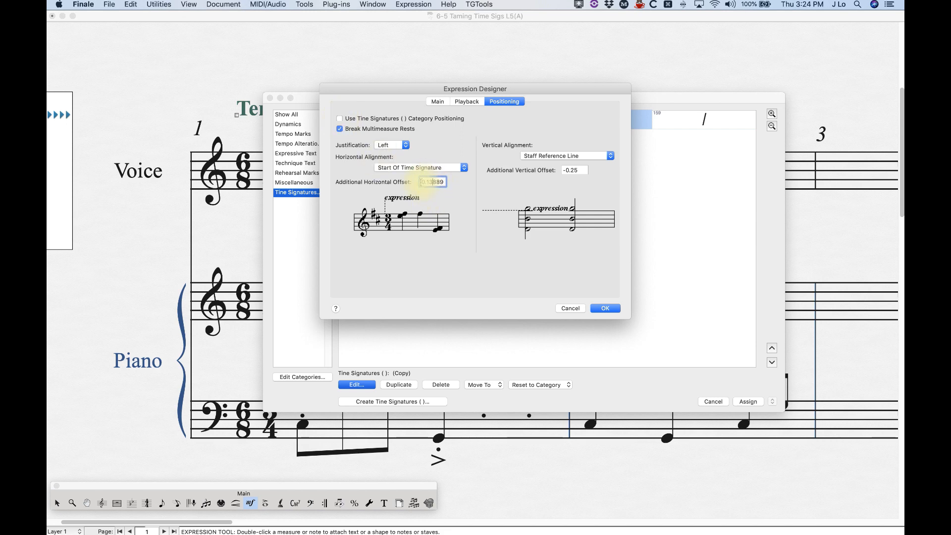
pyautogui.write('.13')
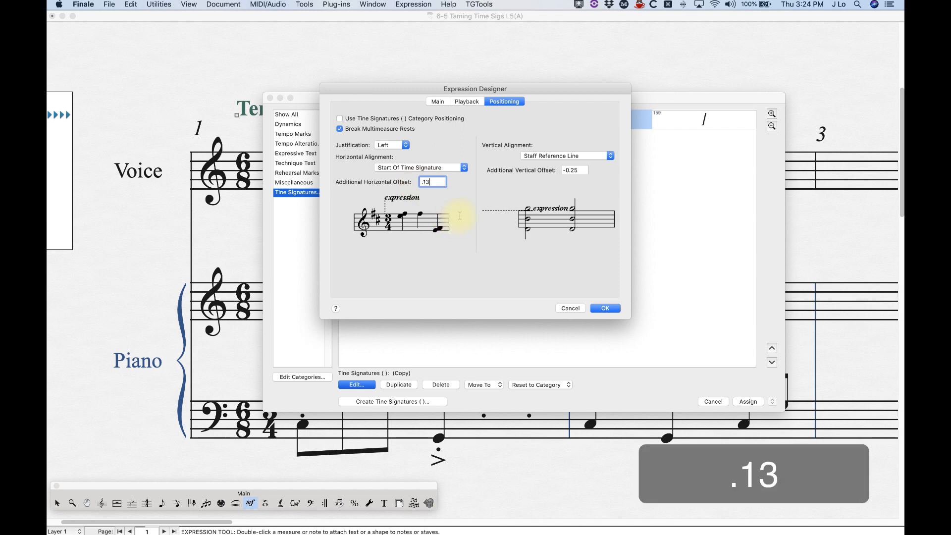
pyautogui.click(585, 170)
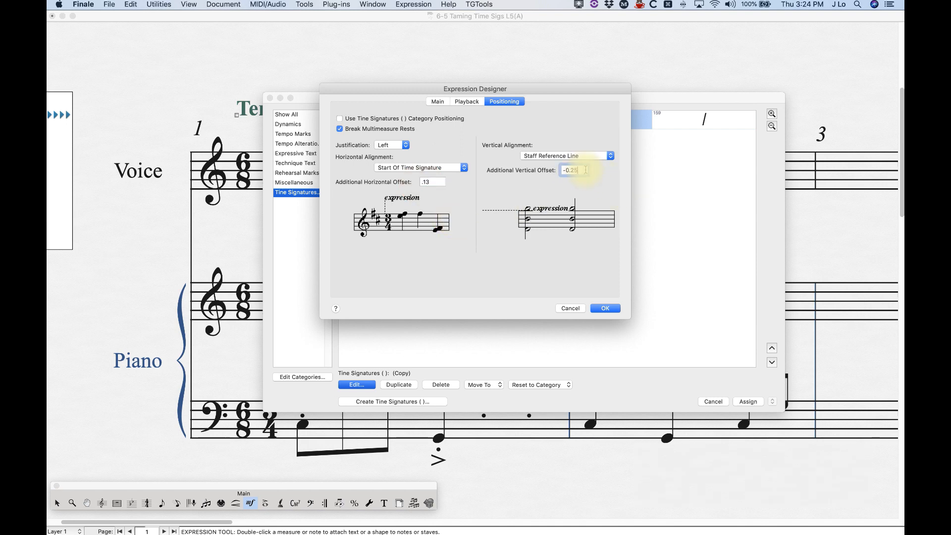
pyautogui.press('BackSpace')
pyautogui.press('BackSpace')
pyautogui.write('17')
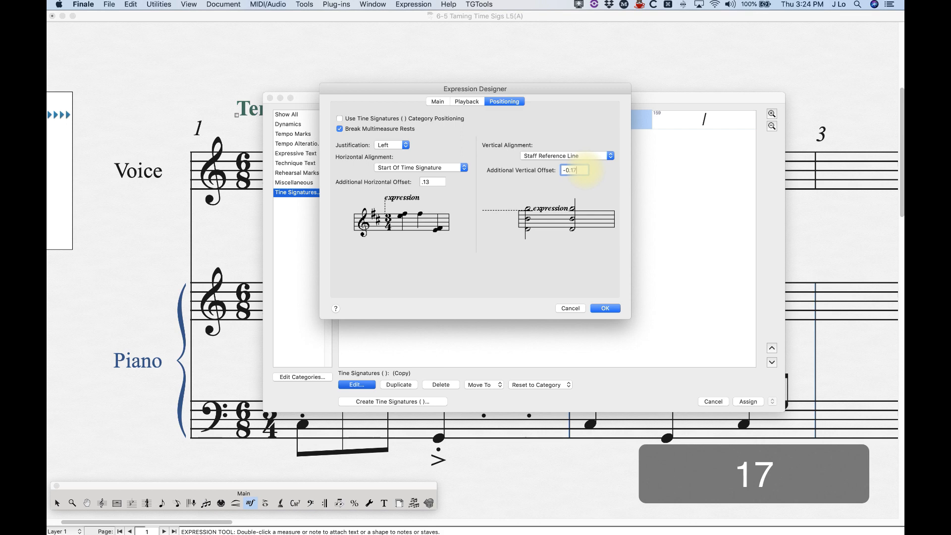
pyautogui.click(605, 308)
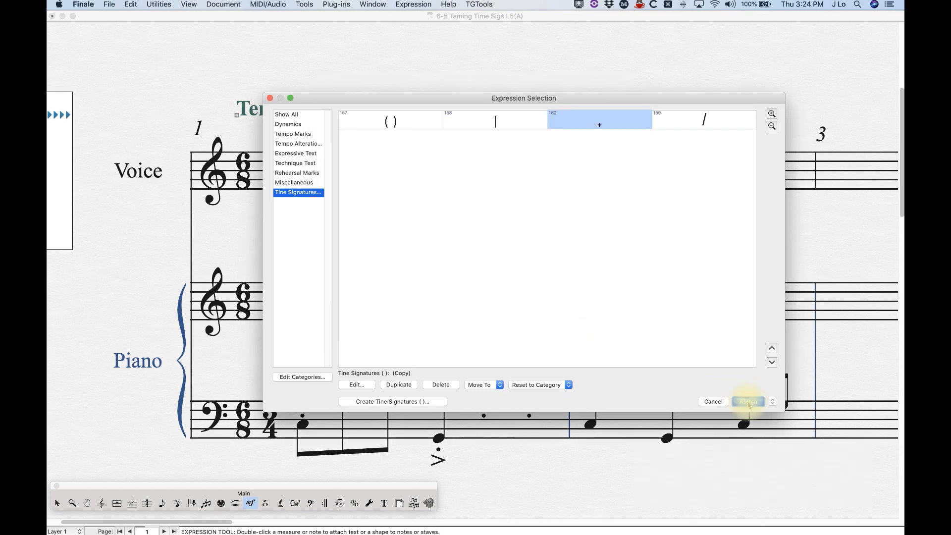
# - Assign the plus sign expression to measure 1 between the 6/8 and 3/4 time signatures and switch to the Selection tool
pyautogui.click(748, 402)
pyautogui.click(57, 503)
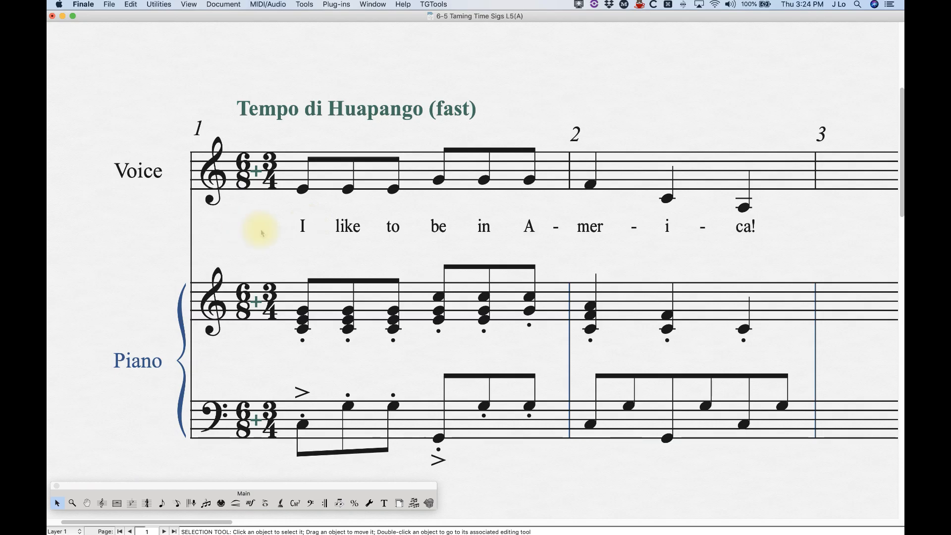
pyautogui.press('super+equal')
pyautogui.scroll(-1, 305, 302)
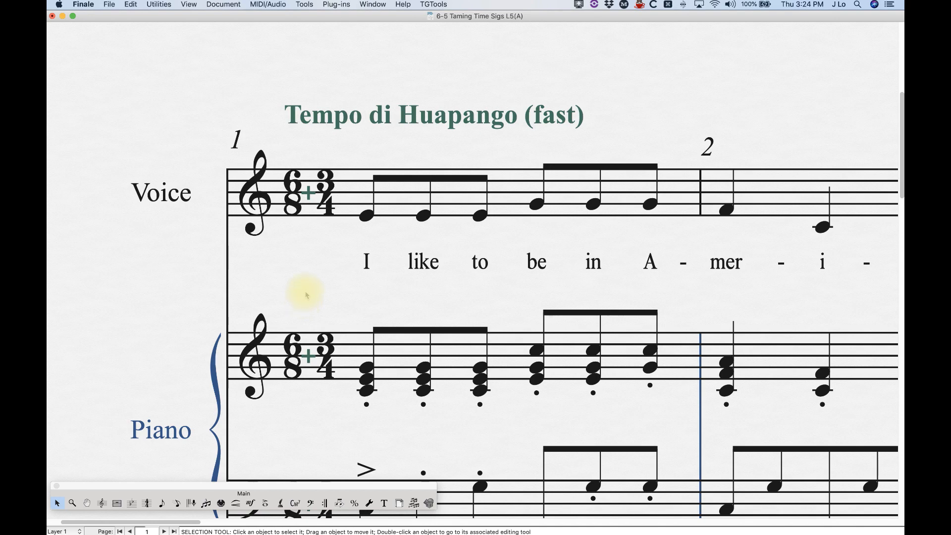
pyautogui.press('super+minus')
pyautogui.press('super+minus')
pyautogui.press('super+minus')
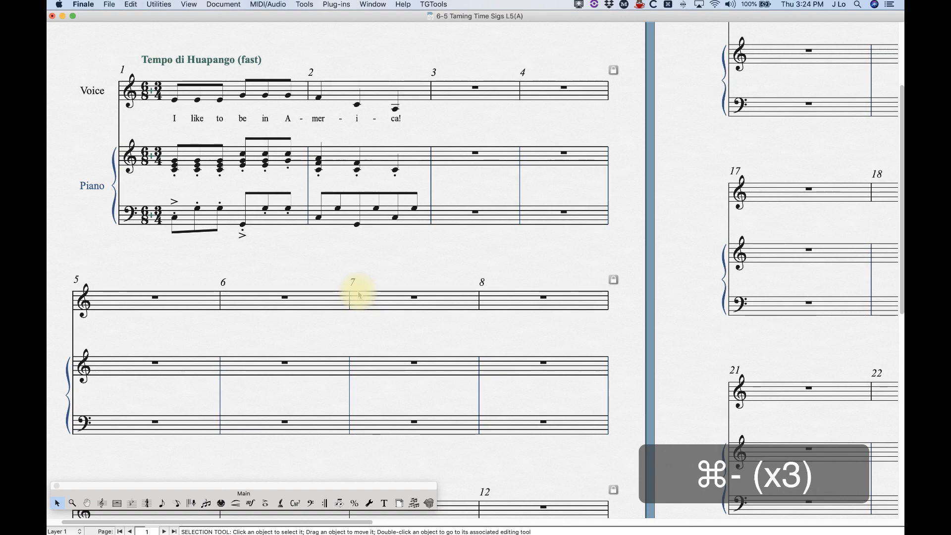
pyautogui.scroll(5, 363, 346)
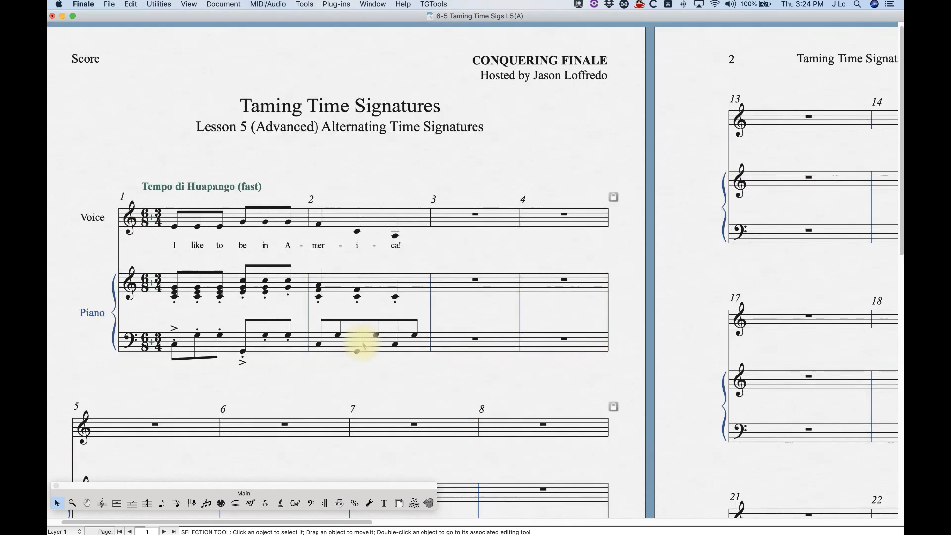